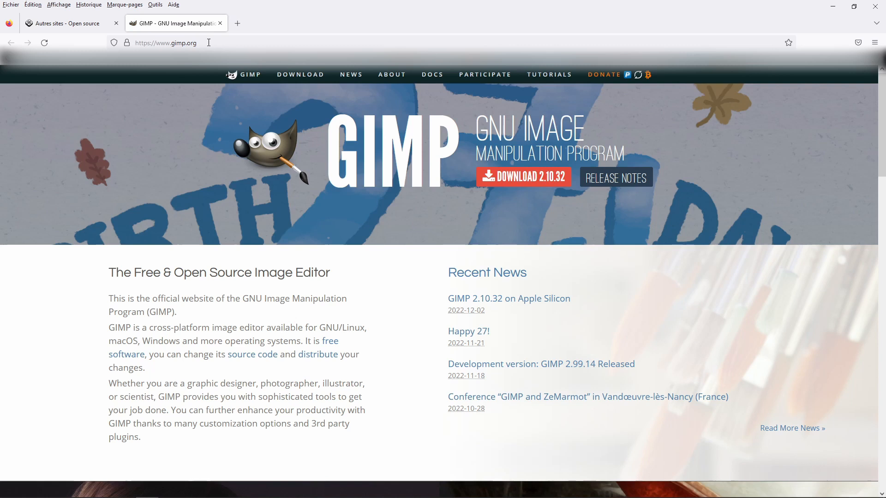
- Open GIMP's download page and view the downloads offered for macOS
click(293, 77)
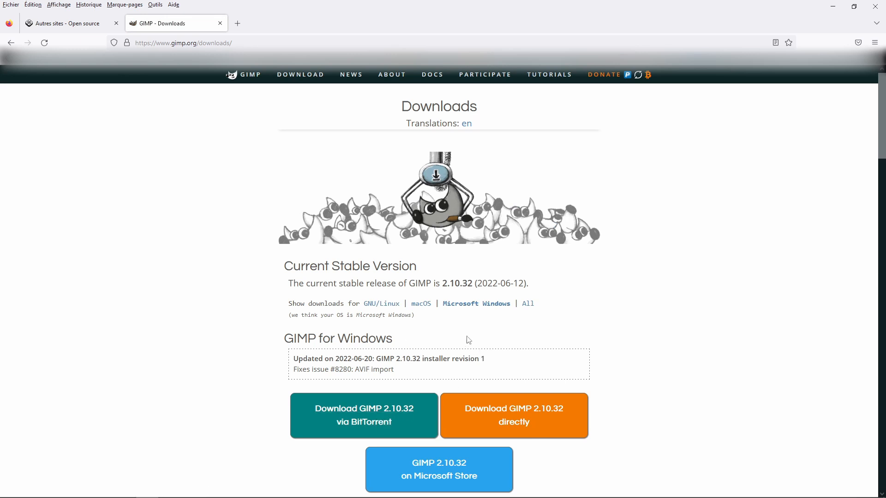
click(427, 306)
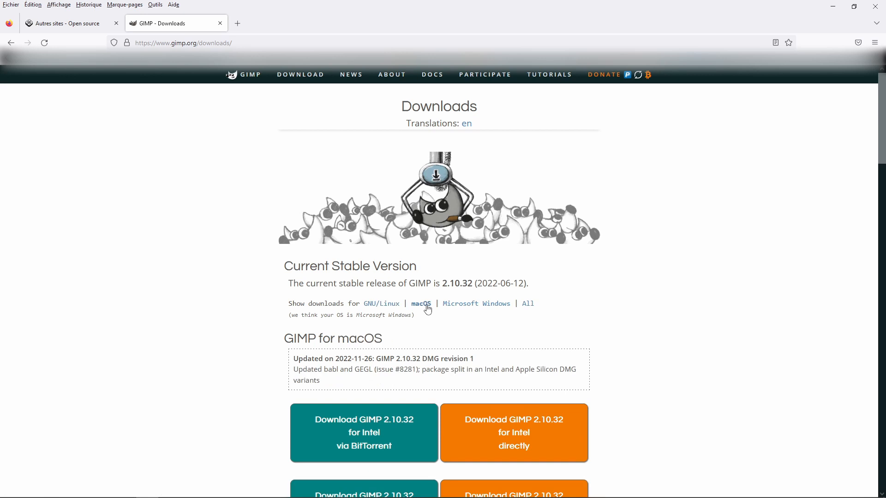
scroll(712, 345, down, 2)
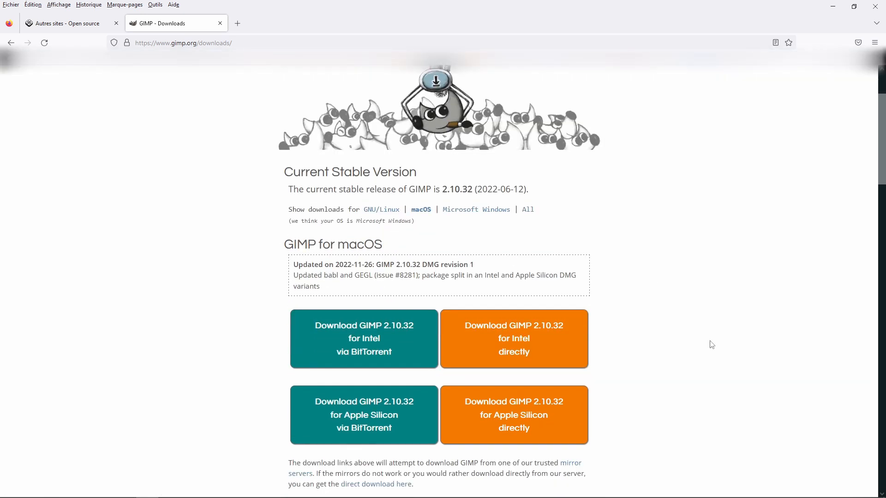
scroll(634, 235, up, 1)
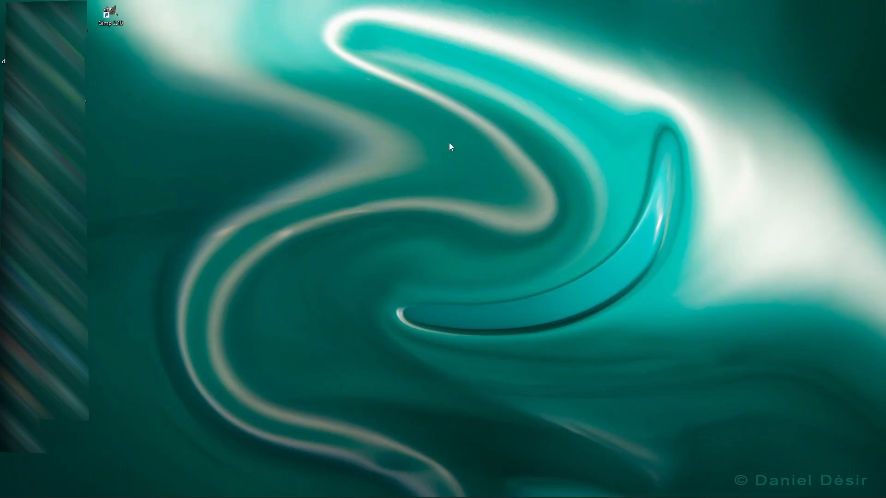
- Launch GIMP from the desktop and activate the Move tool in its toolbox
double_click(107, 12)
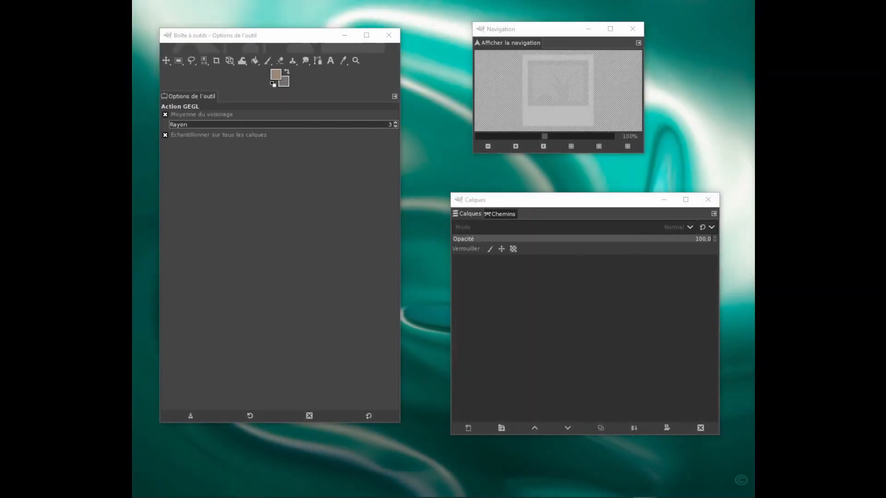
drag(524, 32, 524, 33)
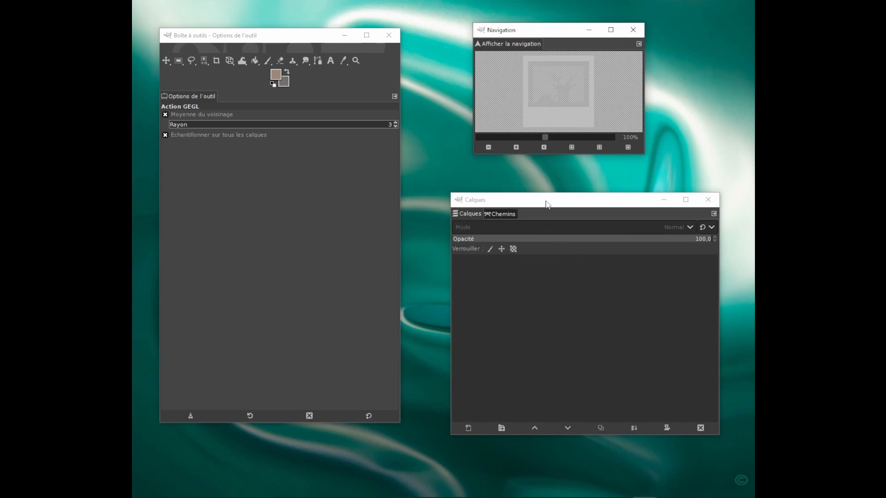
click(560, 290)
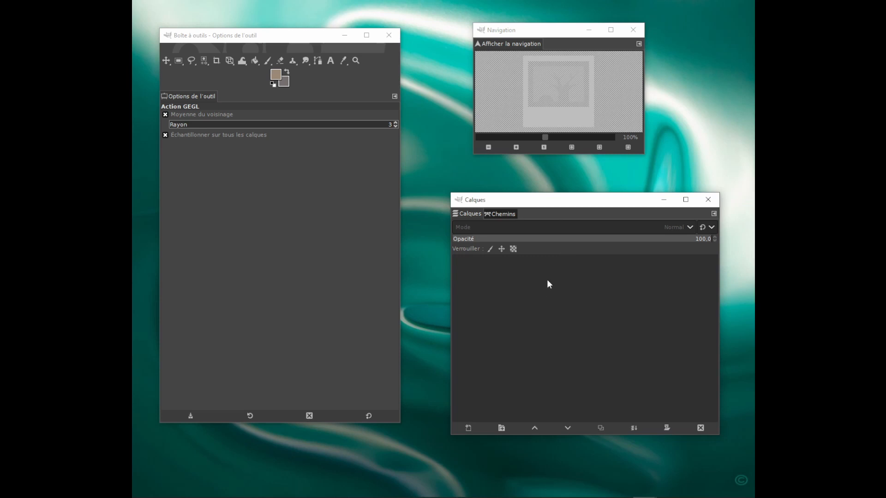
click(220, 39)
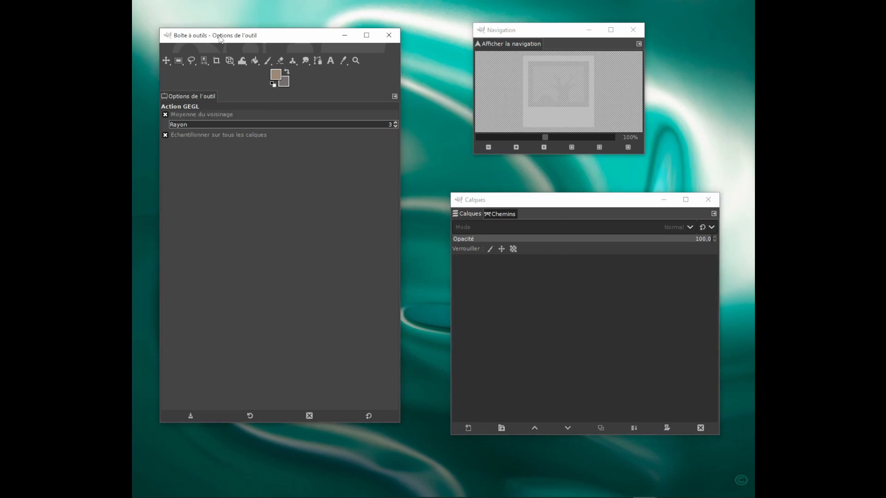
click(167, 61)
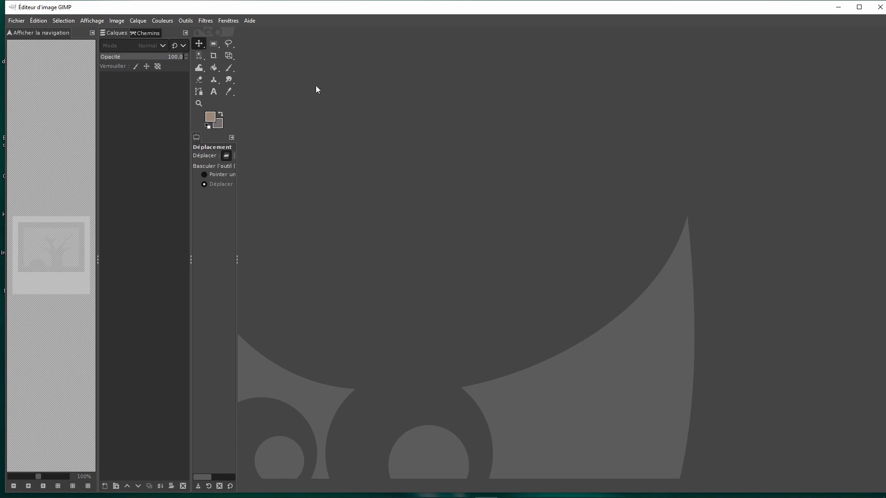
- Turn off single-window mode and separate the combined docks window from the image editor window
click(231, 20)
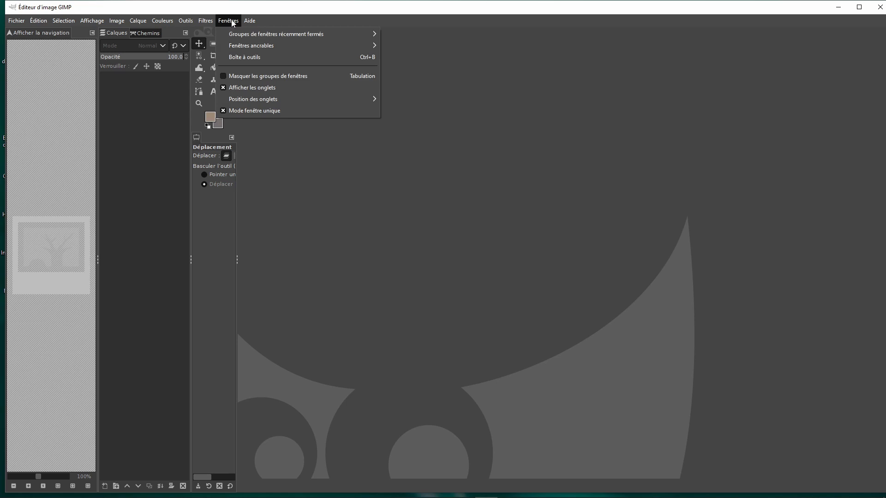
click(263, 112)
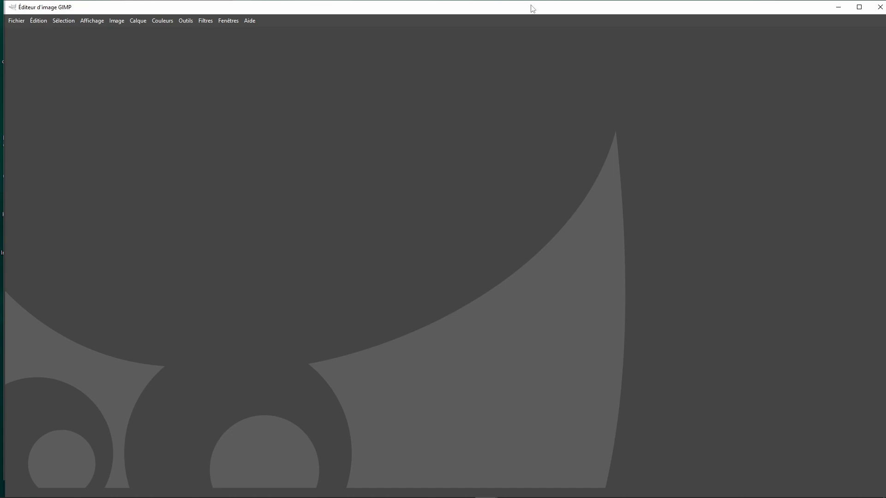
drag(531, 10, 540, 50)
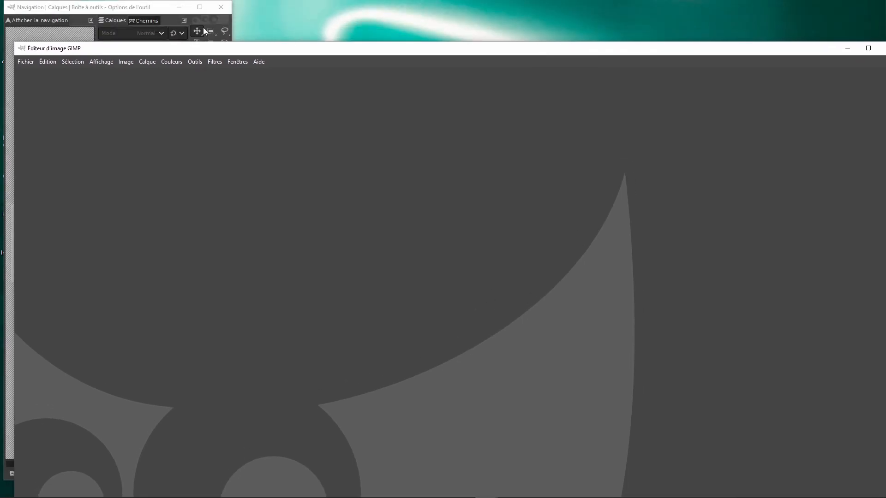
drag(130, 7, 347, 86)
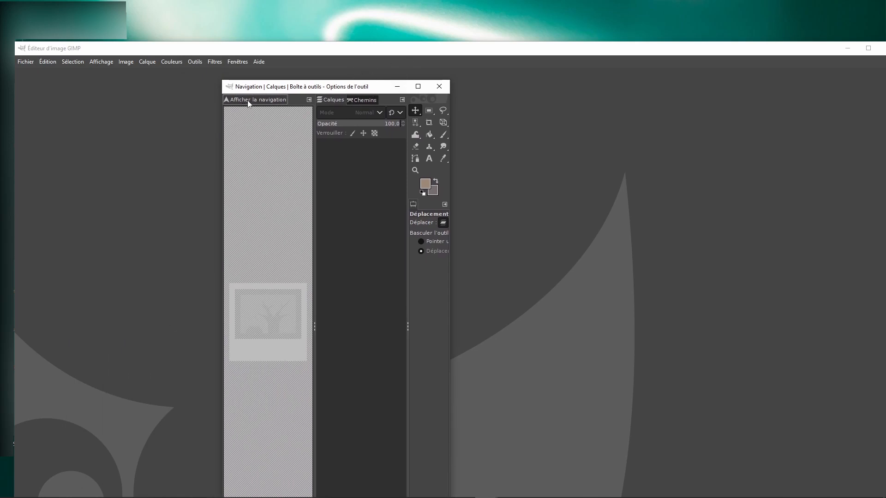
- Detach Navigation into its own window, group Calques and Chemins in another one, and enlarge both windows
drag(248, 103, 563, 145)
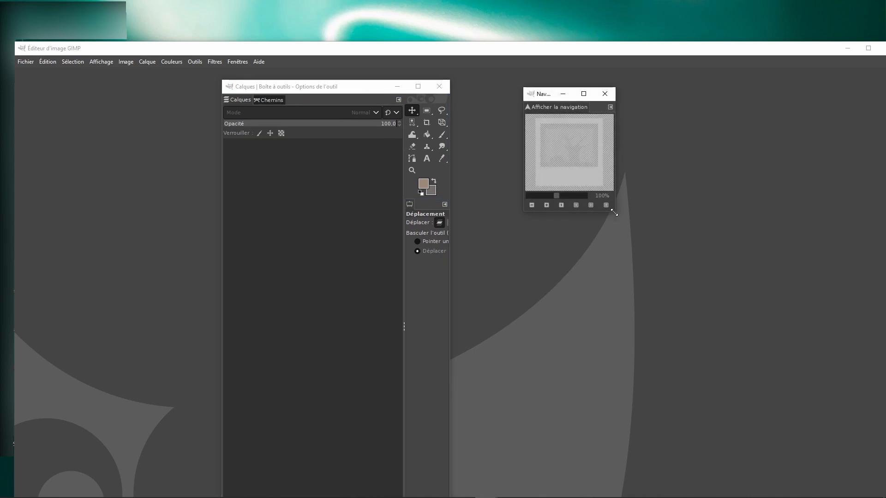
drag(614, 213, 736, 295)
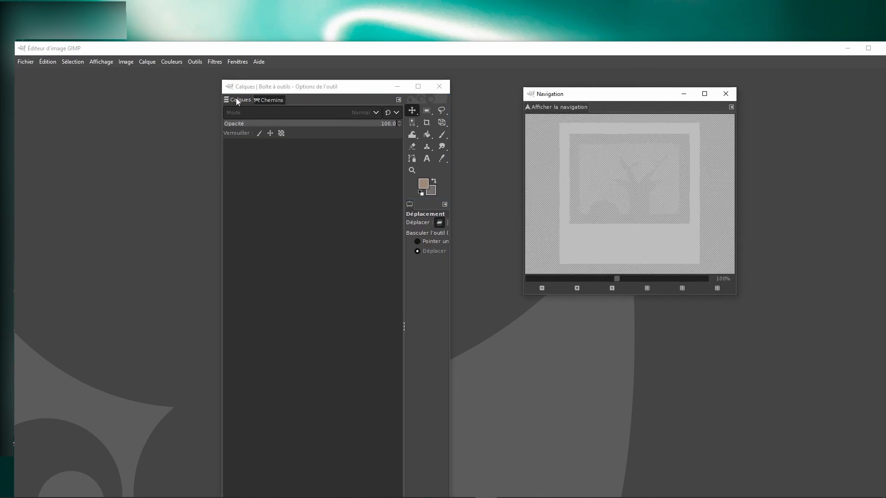
drag(237, 100, 497, 287)
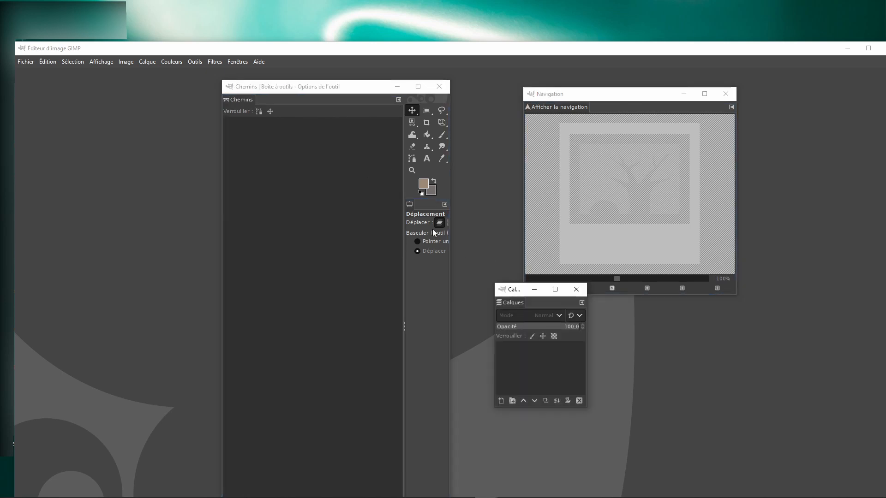
drag(233, 102, 538, 305)
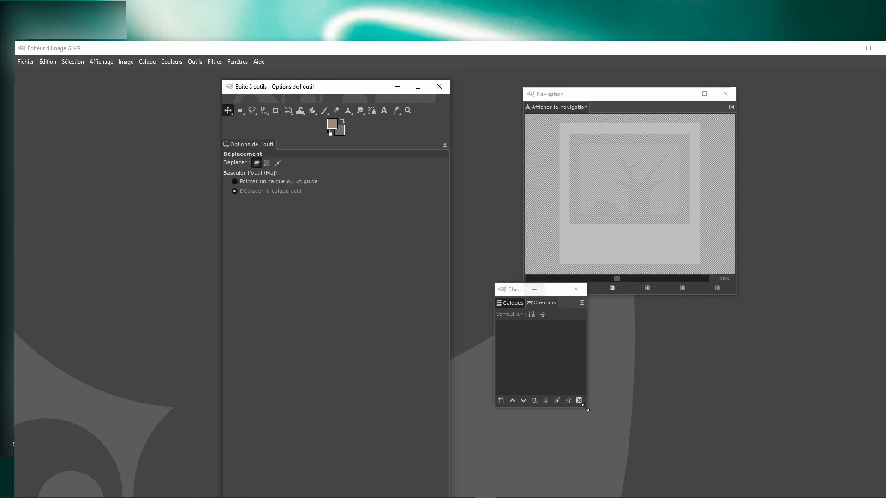
drag(587, 408, 707, 453)
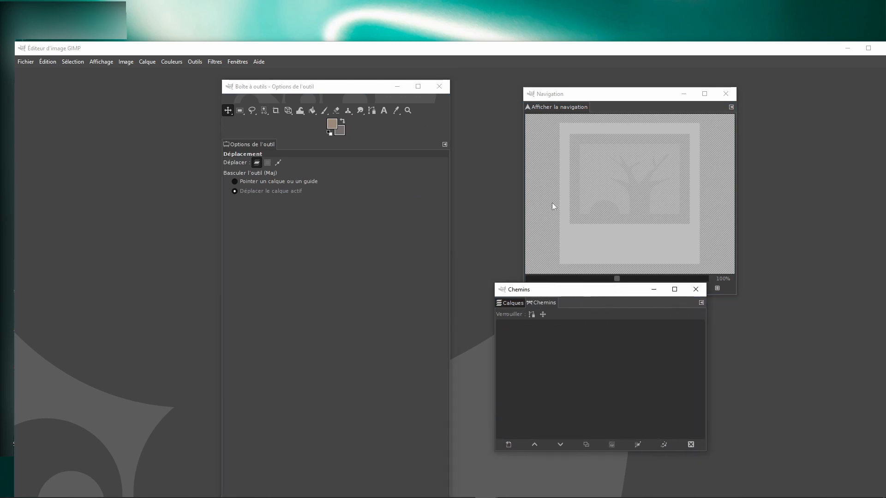
- Move the toolbox, Navigation and Chemins windows to the second monitor and put the image editor back at the top of the main screen
drag(291, 87, 179, 20)
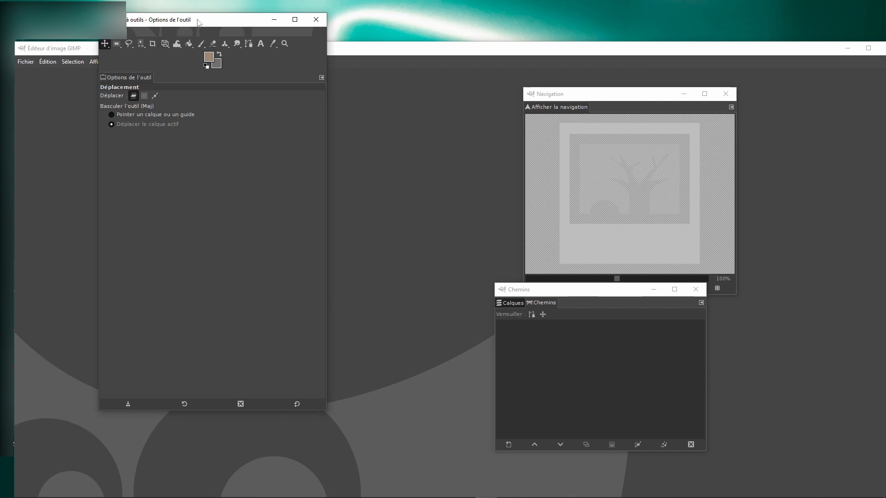
drag(198, 20, 0, 29)
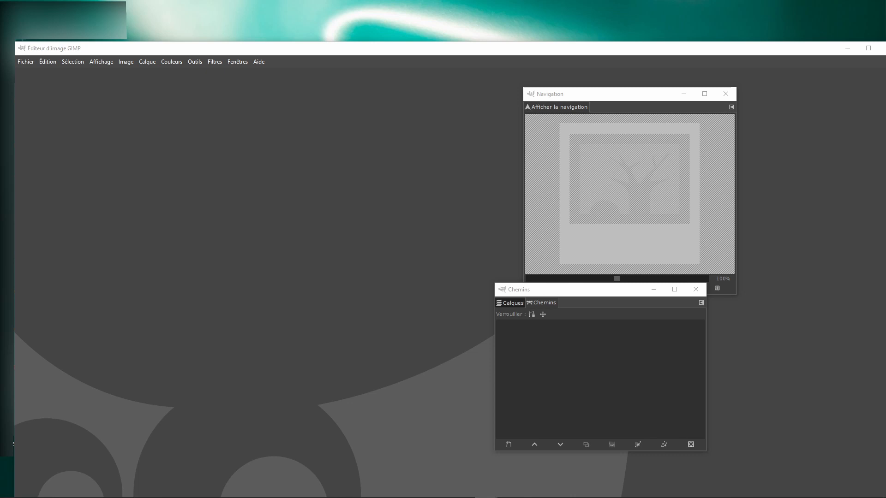
drag(623, 96, 0, 95)
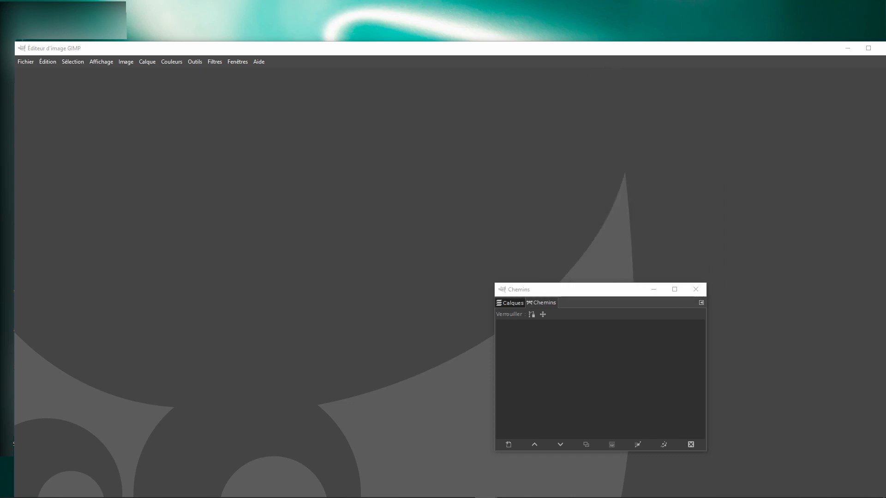
drag(614, 289, 0, 290)
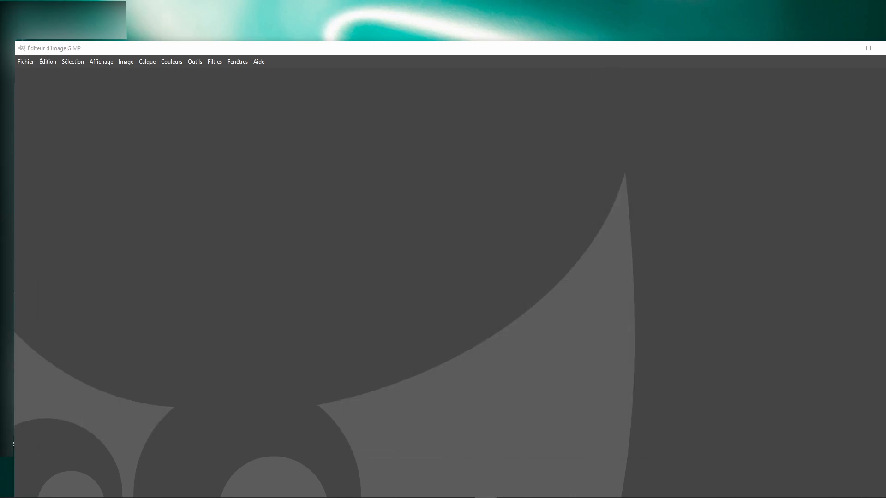
drag(249, 48, 241, 2)
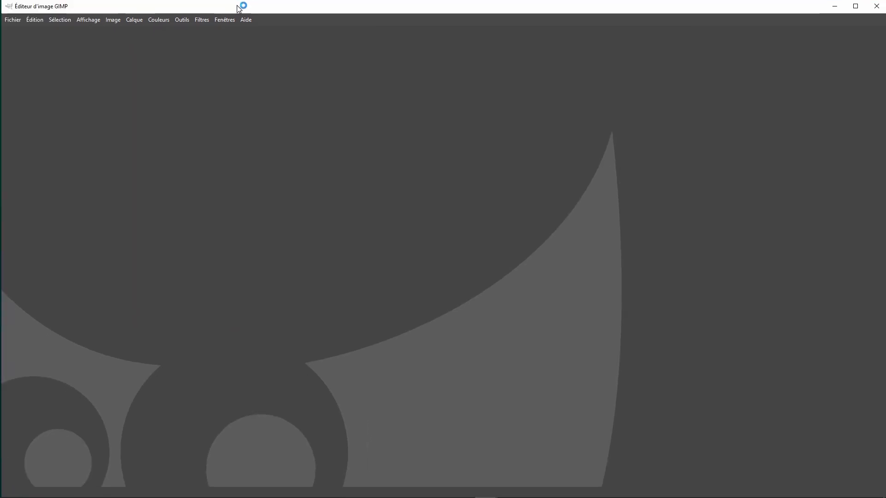
- Save the current window positions in the Gestion des fenêtres preferences and validate the settings
click(32, 24)
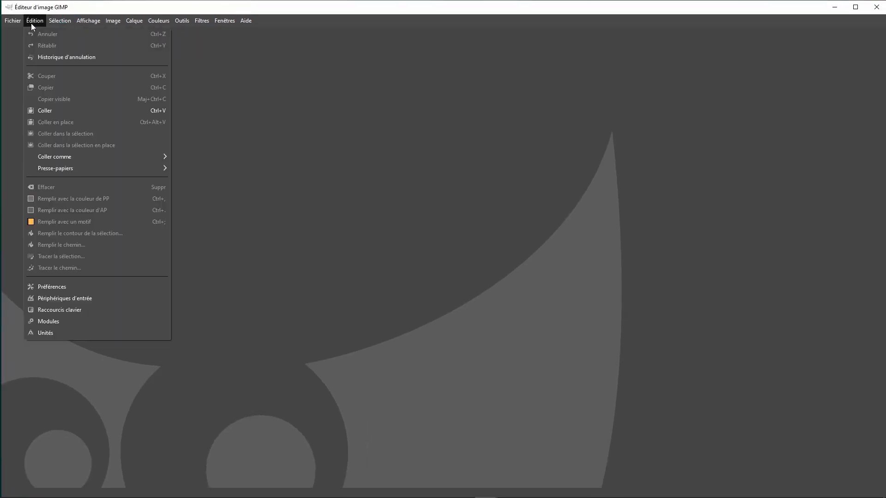
click(54, 287)
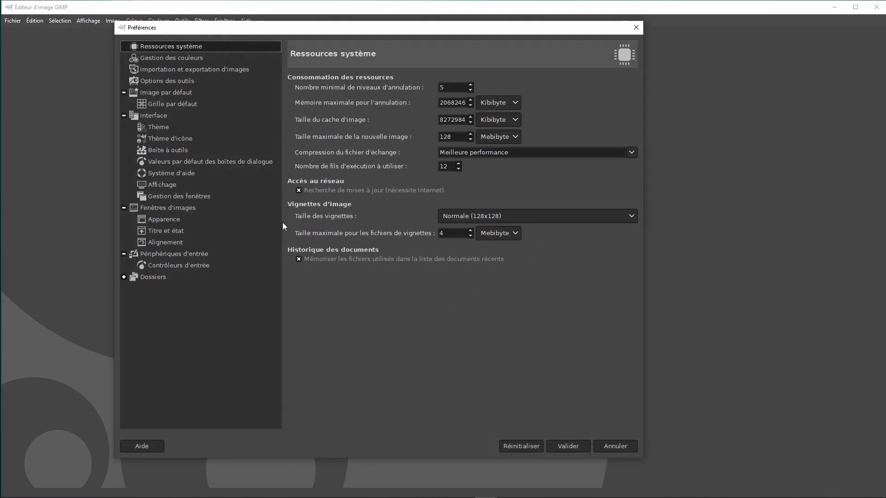
click(159, 195)
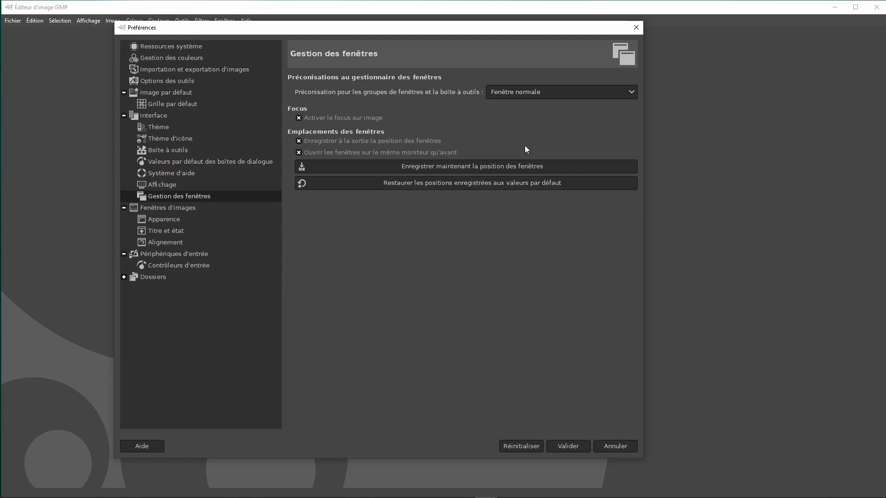
click(462, 169)
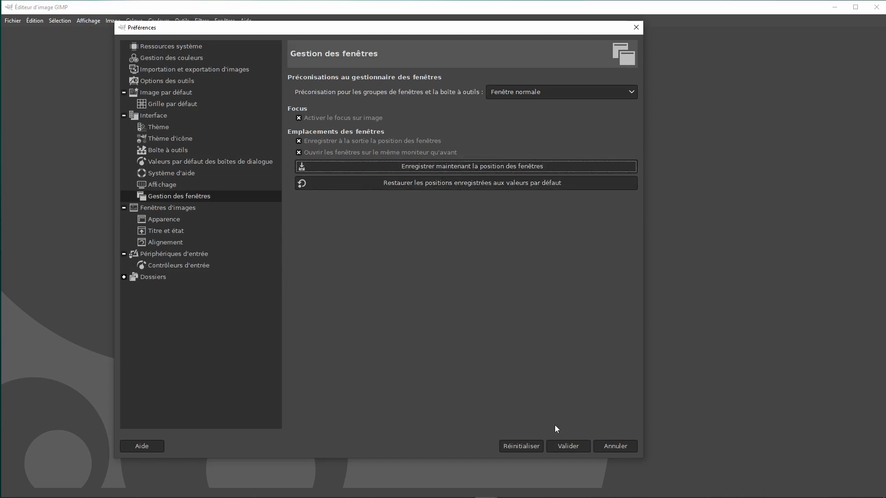
click(572, 446)
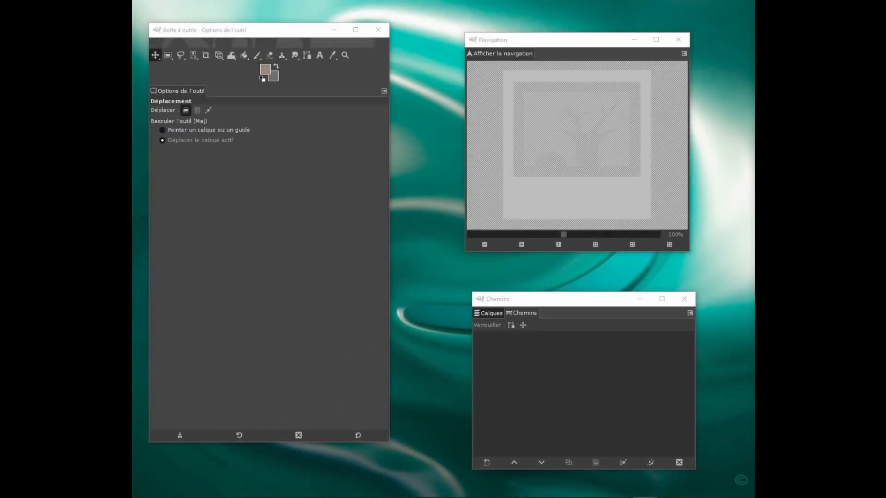
mouse_move(531, 34)
mouse_down()
mouse_move(527, 26)
mouse_move(527, 42)
mouse_up()
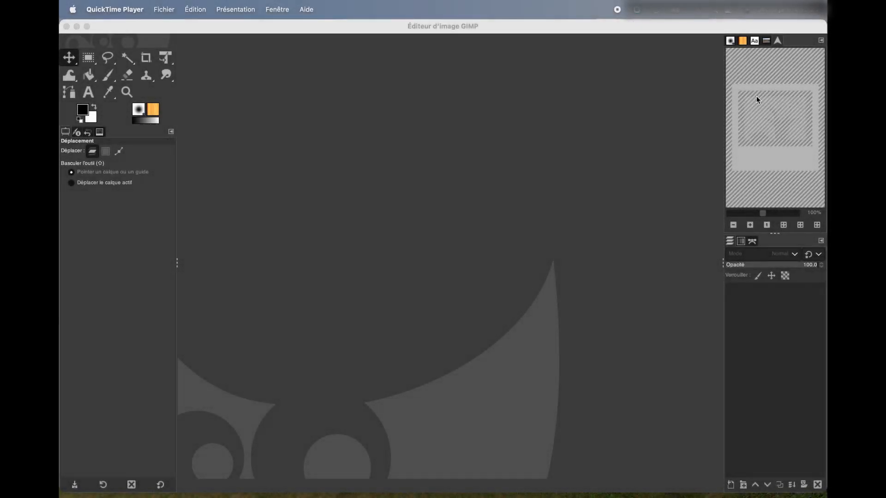
- Switch to GIMP on the Mac and turn off its single-window mode
click(436, 48)
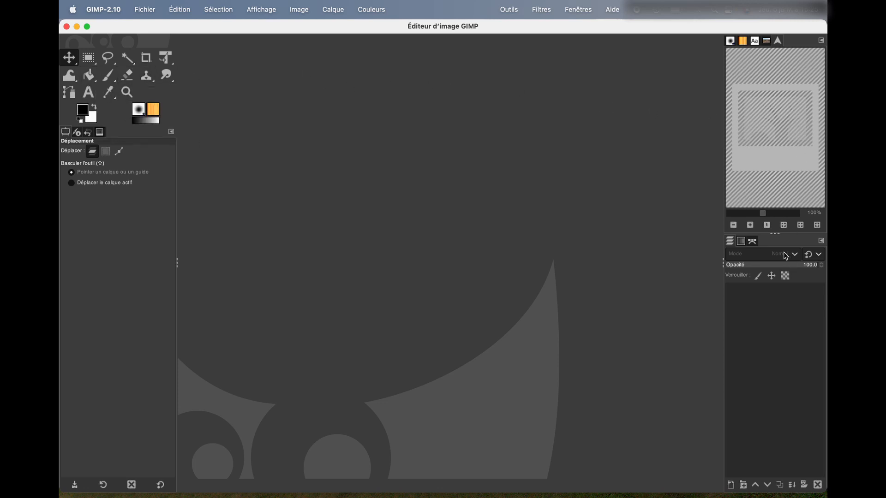
click(579, 11)
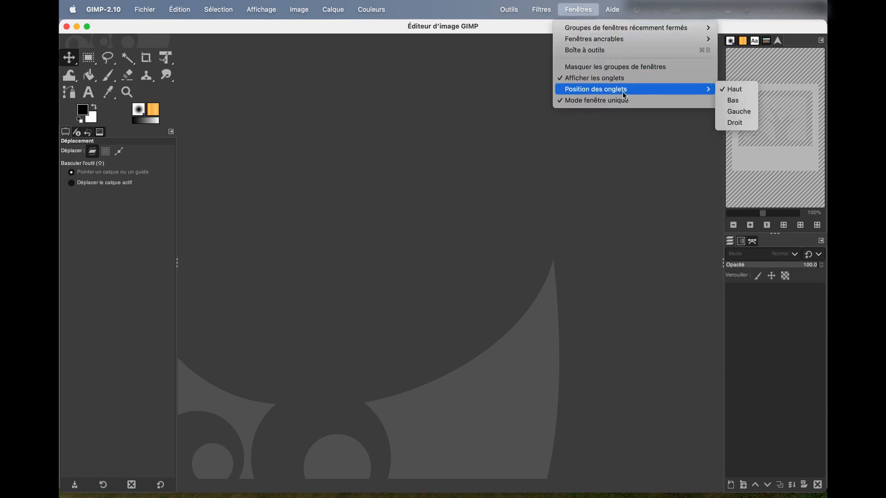
click(613, 102)
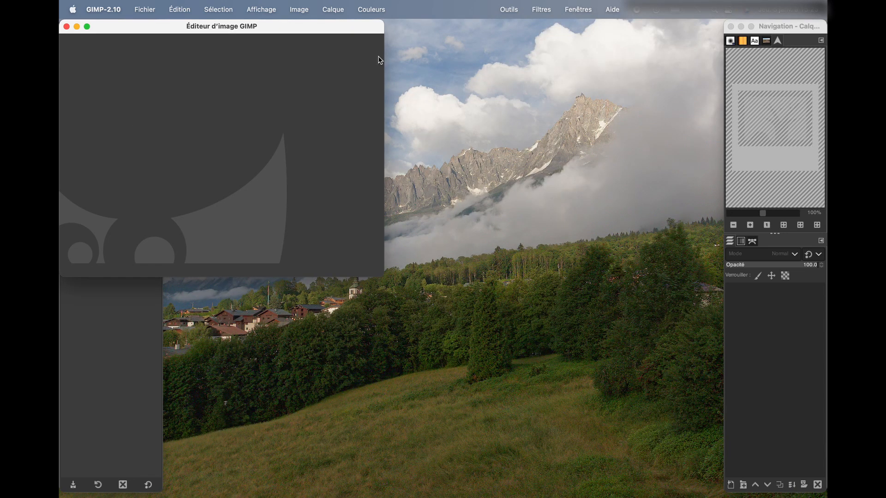
- Spread out the windows by moving the image editor to the middle and the toolbox and Navigation windows inward from the screen edges
click(128, 300)
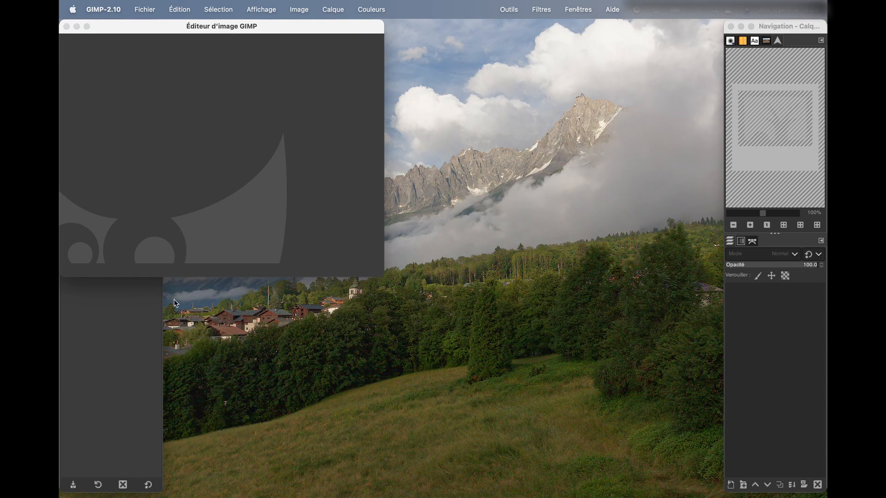
drag(206, 32, 425, 37)
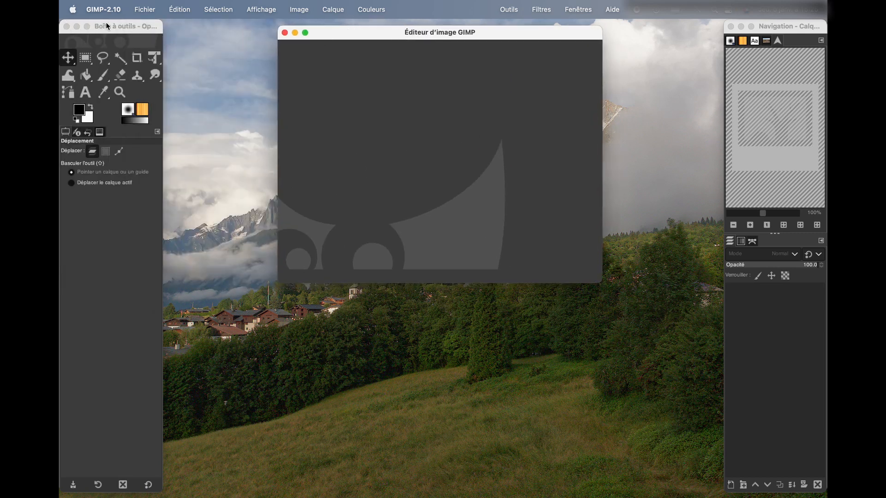
drag(103, 24, 136, 24)
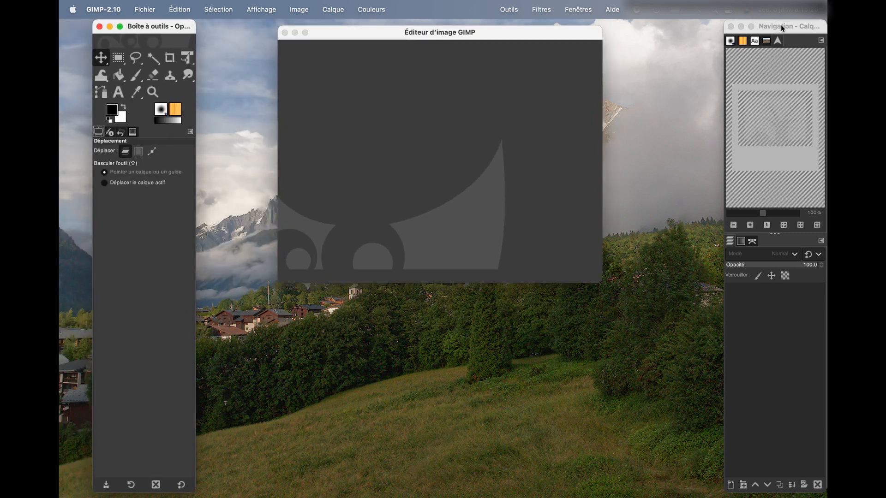
drag(779, 26, 722, 26)
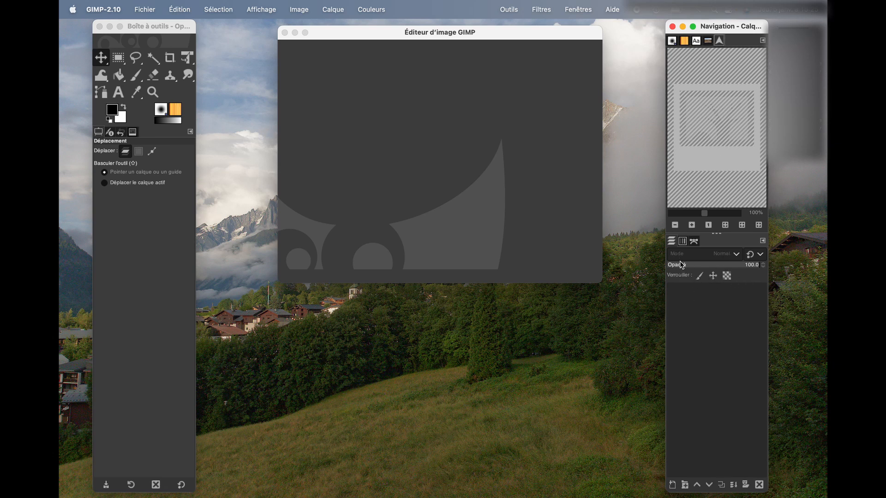
- Look through the Calques, Canaux and Chemins tabs below Navigation and return to Calques
click(694, 318)
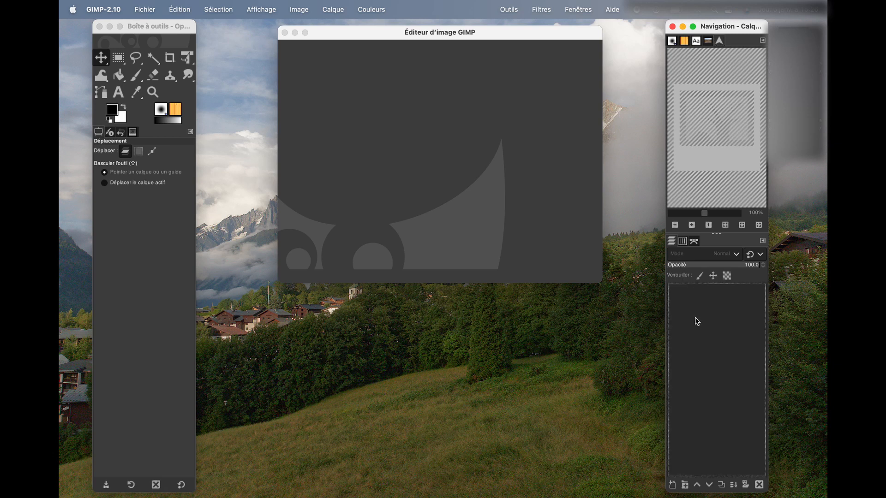
click(673, 242)
click(683, 241)
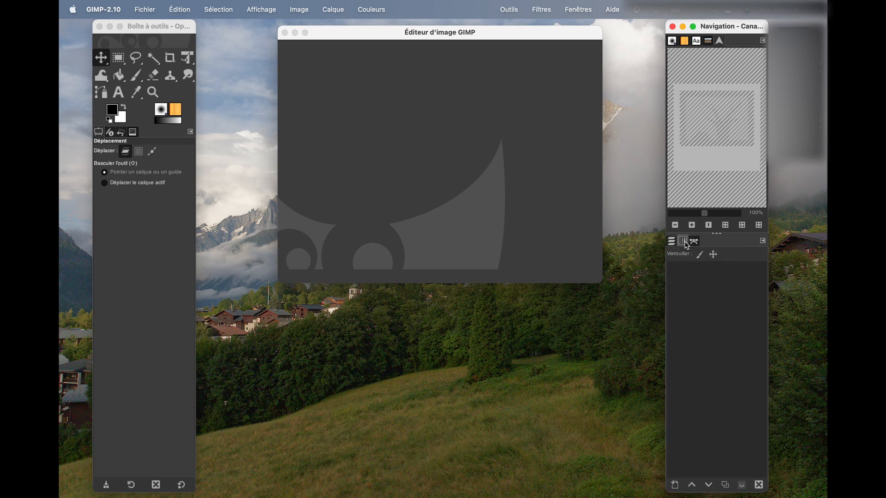
click(695, 241)
click(672, 241)
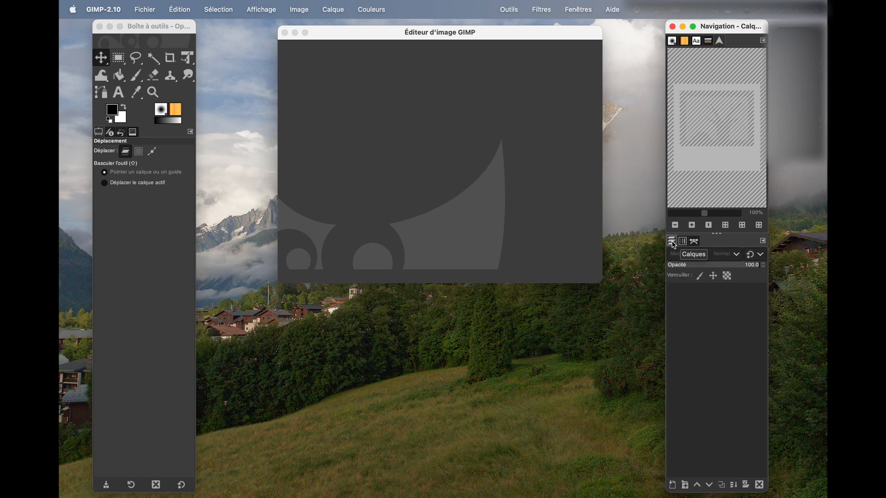
- Shorten and widen the toolbox window, leaving it a little below the top of the screen
click(138, 29)
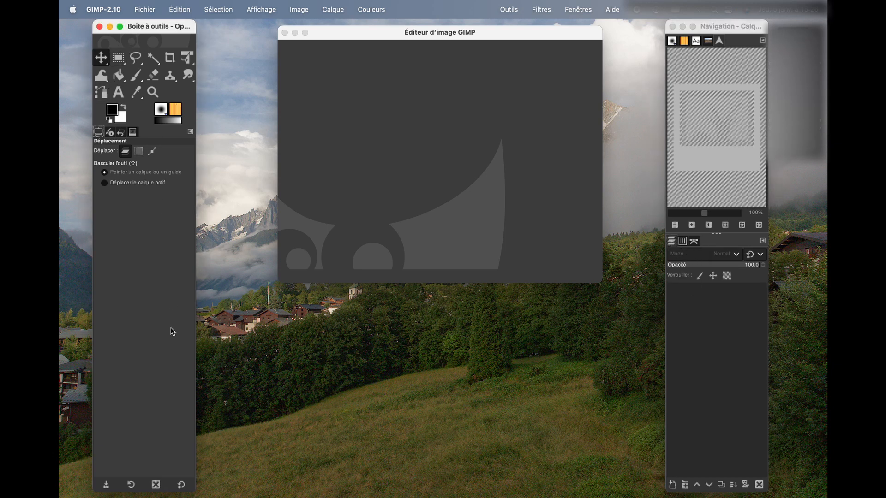
drag(175, 20, 181, 151)
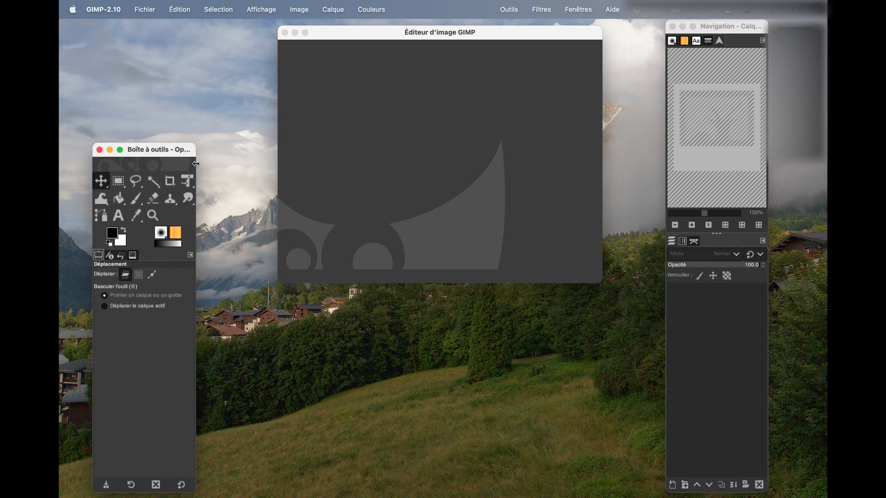
drag(167, 151, 162, 86)
- Save the current window positions in the Gestion des fenêtres preferences on the Mac and validate the settings
click(178, 10)
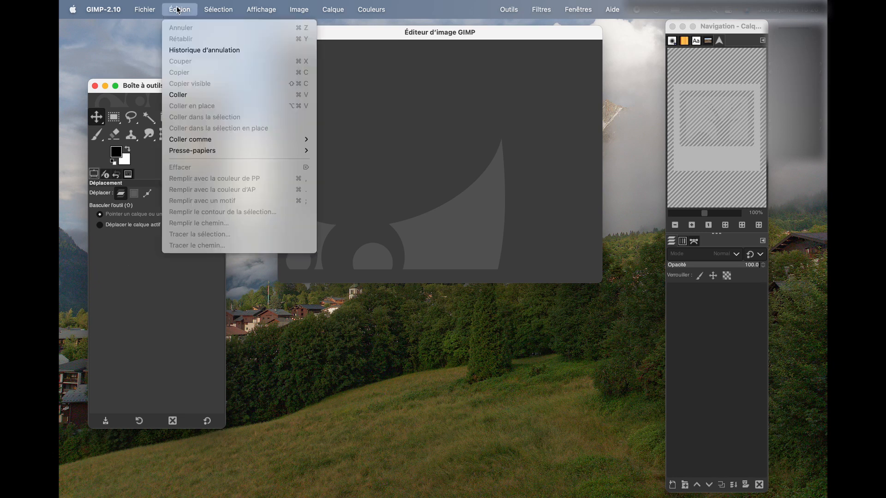
mouse_move(146, 10)
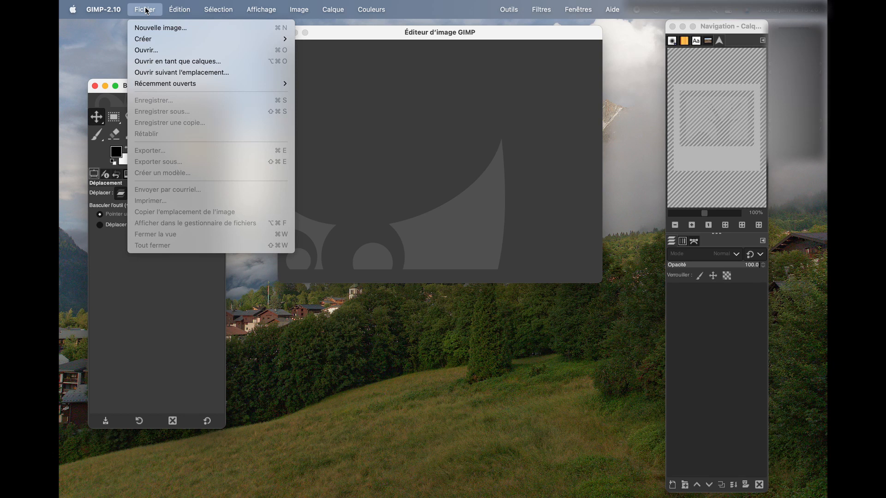
mouse_move(103, 10)
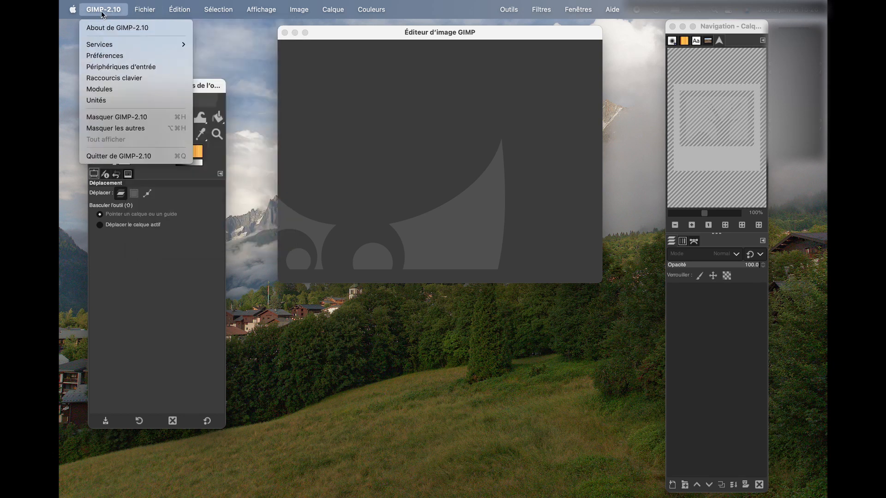
click(104, 57)
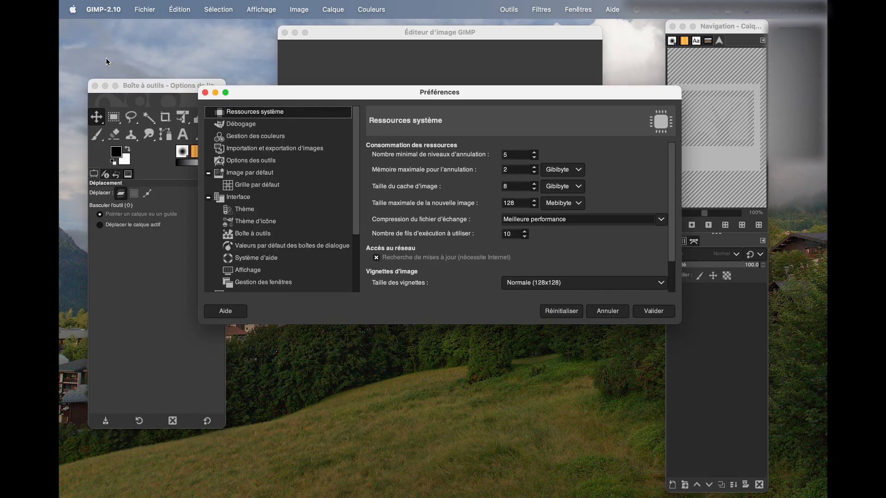
scroll(268, 171, down, 3)
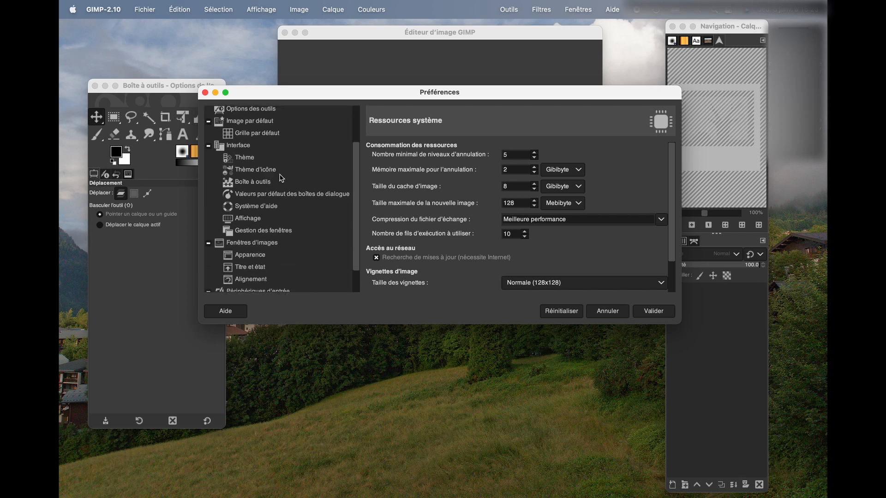
click(282, 231)
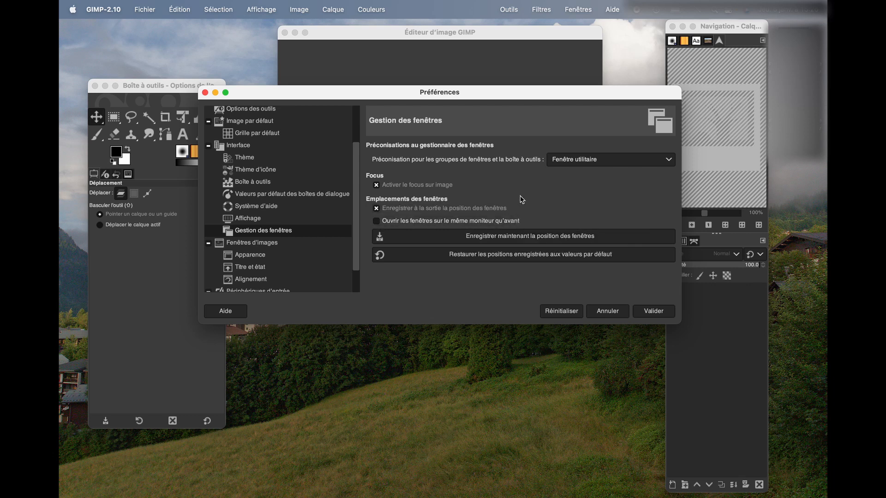
click(522, 238)
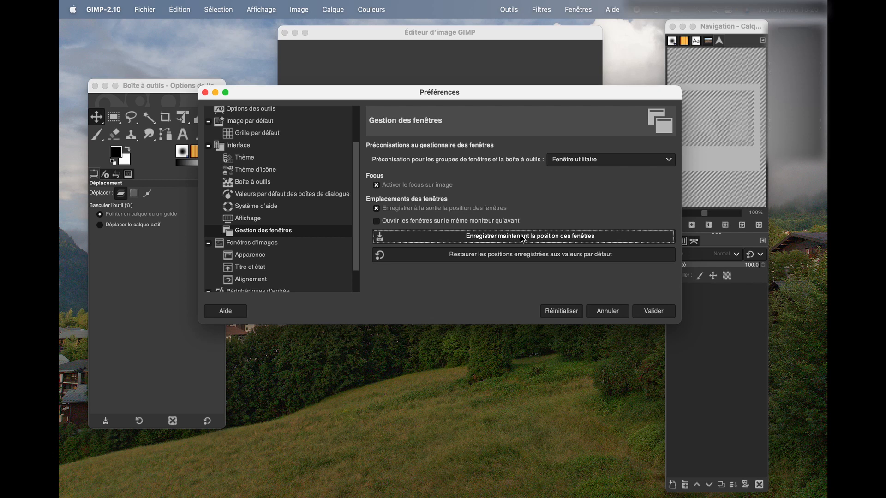
click(654, 312)
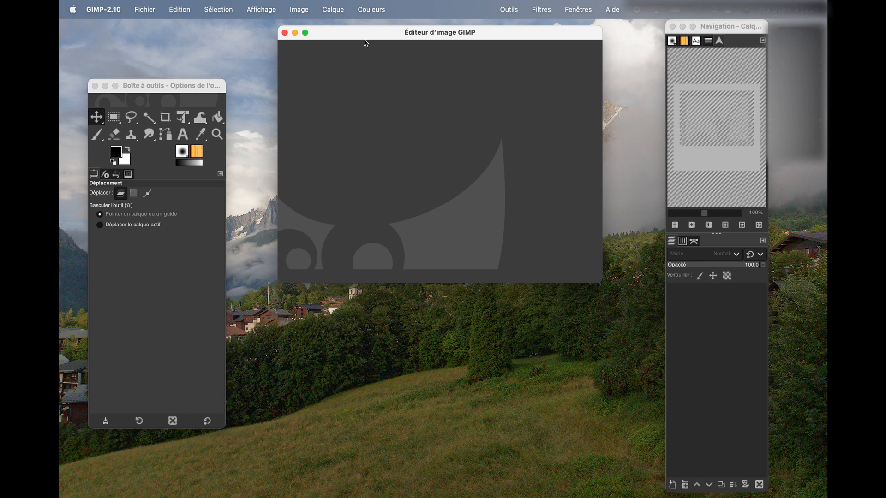
- Enlarge the image editor to fill most of the screen, reposition it and bring the Navigation window in front of it
drag(372, 36, 350, 43)
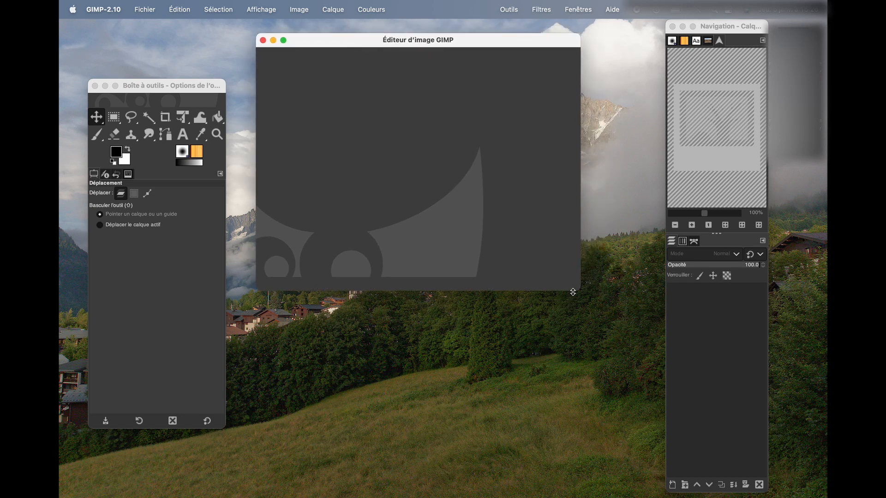
drag(579, 290, 772, 440)
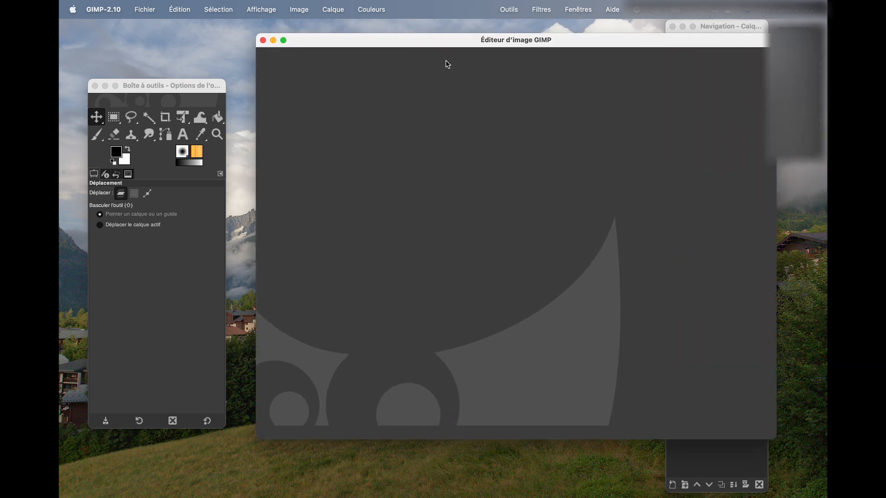
drag(428, 40, 325, 31)
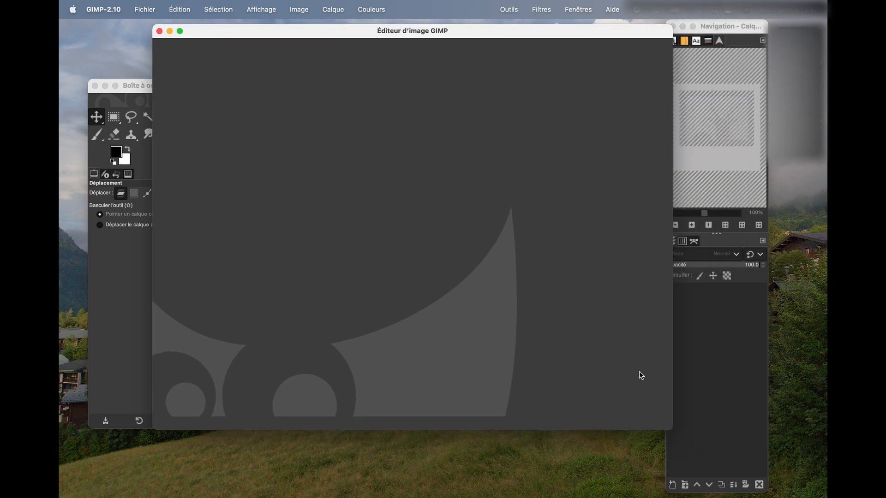
drag(671, 429, 691, 437)
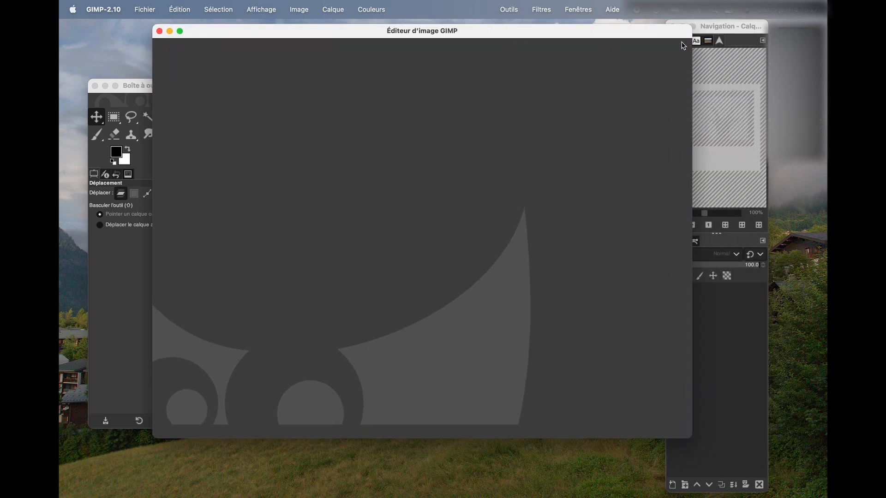
click(709, 26)
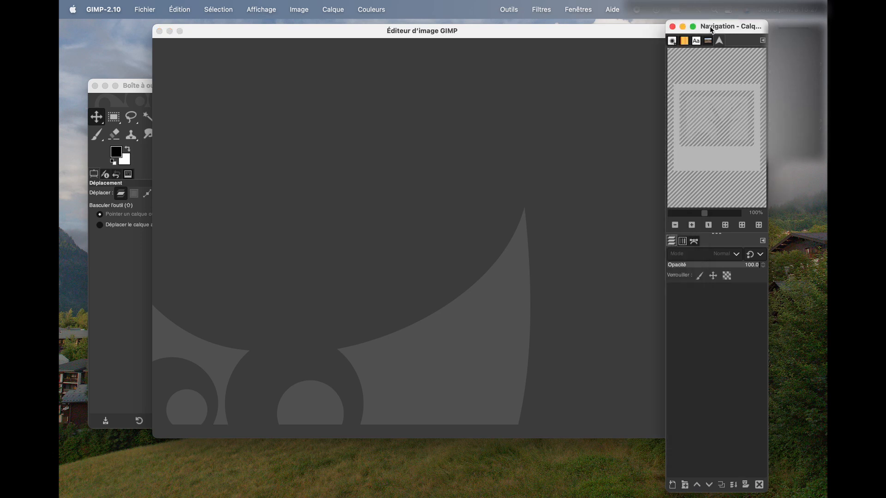
click(574, 11)
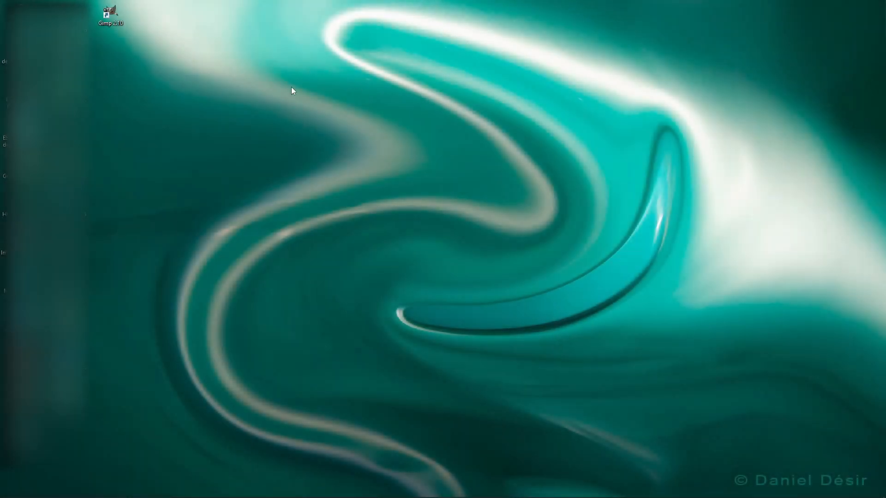
- Launch GIMP on Windows and browse to the Images/Tempo/Tuto folder in the dialog for opening an image
double_click(111, 10)
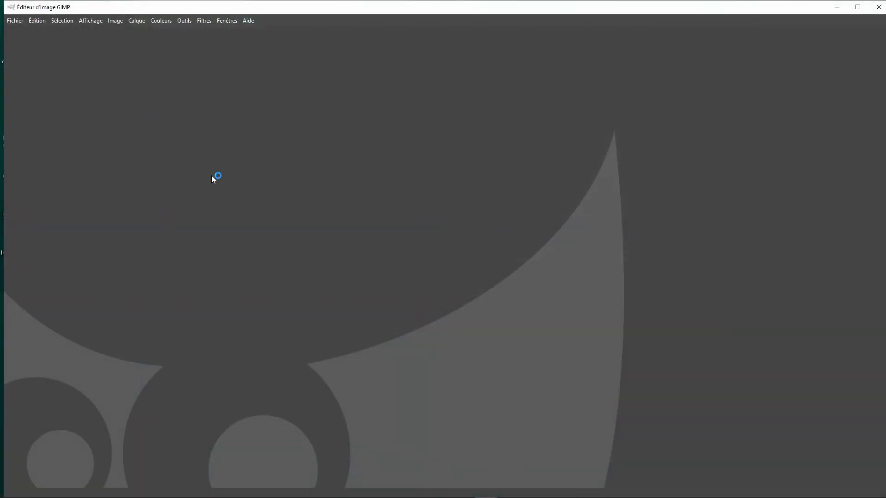
click(17, 23)
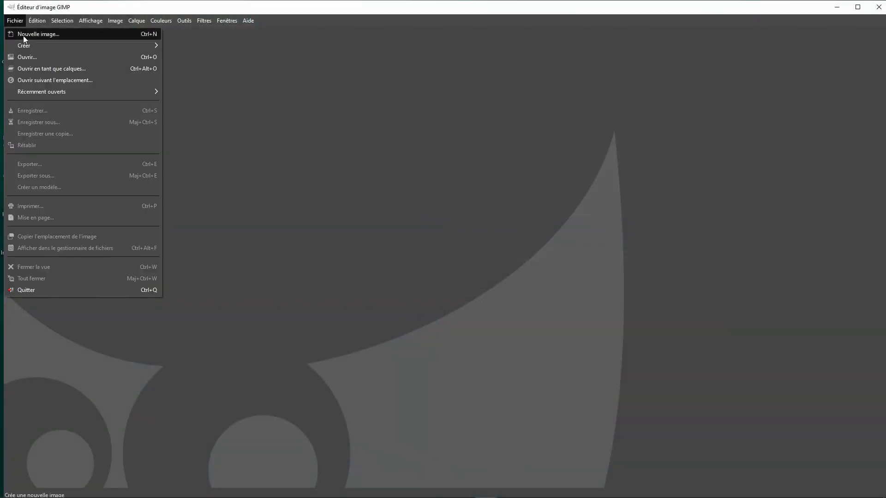
click(34, 55)
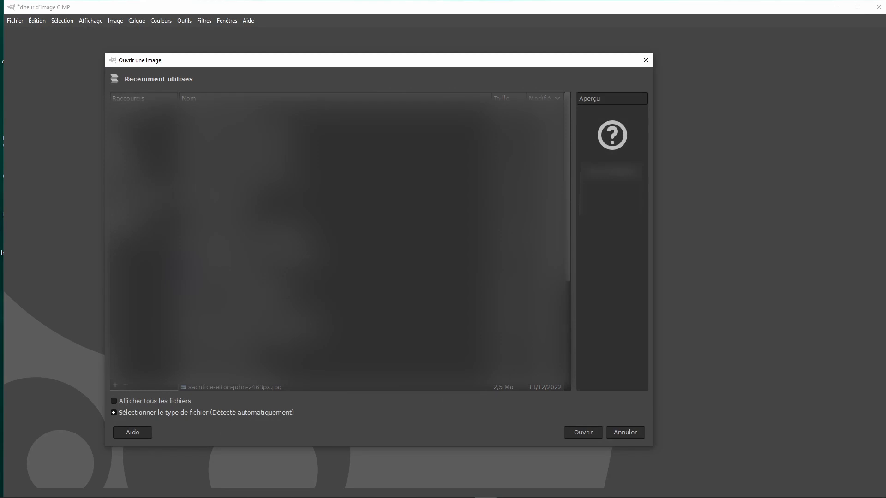
click(140, 199)
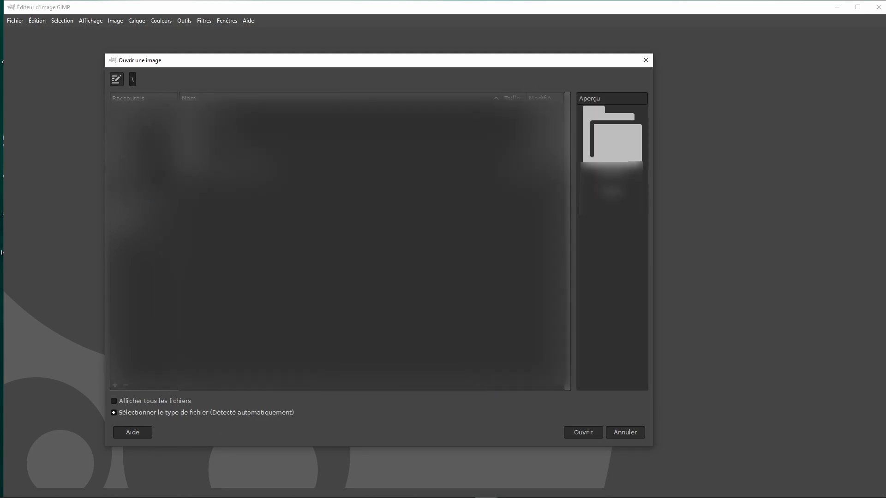
double_click(199, 131)
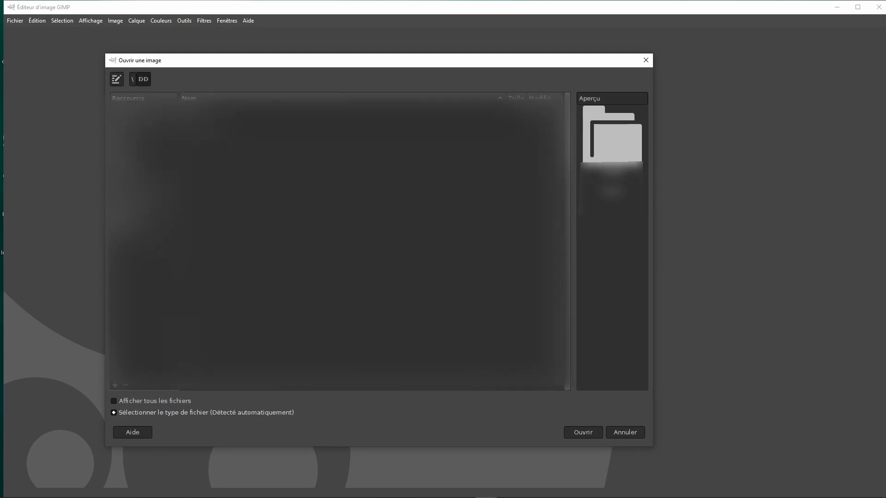
double_click(202, 157)
scroll(219, 258, down, 3)
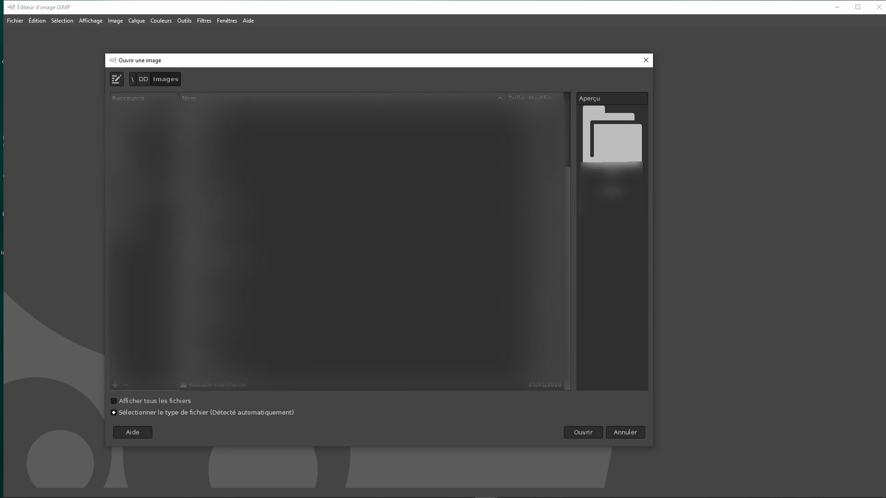
double_click(205, 336)
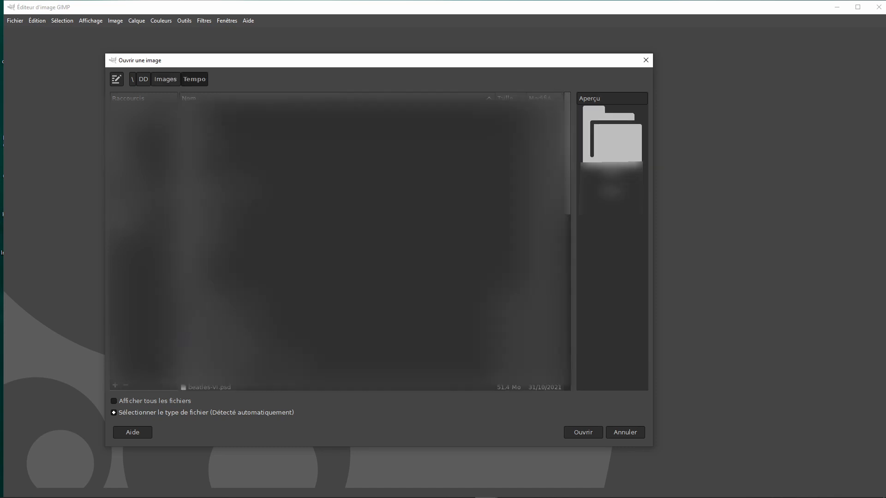
double_click(205, 272)
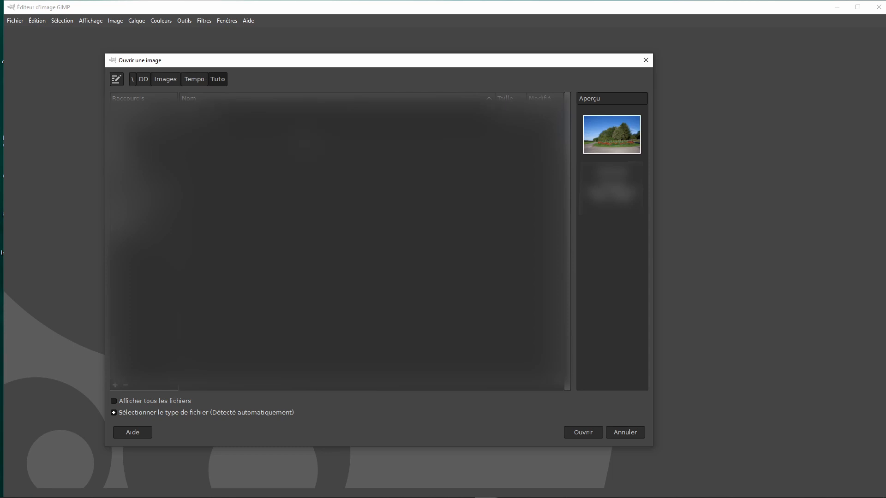
- Open tuto1.psd and keep its embedded sRGB IEC61966-2.1 colour profile
double_click(237, 113)
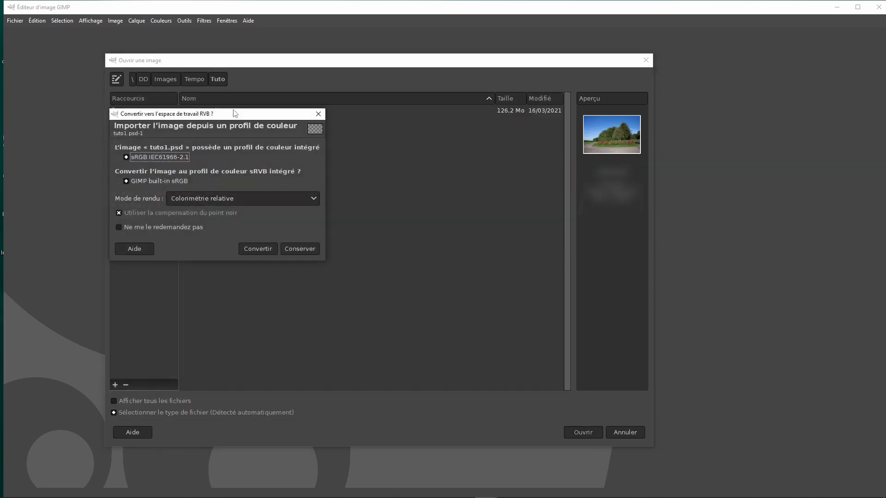
drag(235, 114, 303, 123)
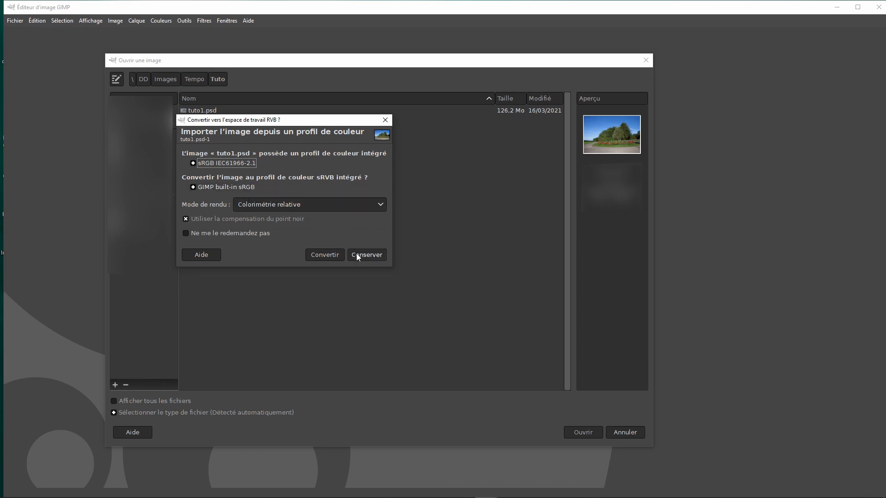
click(372, 254)
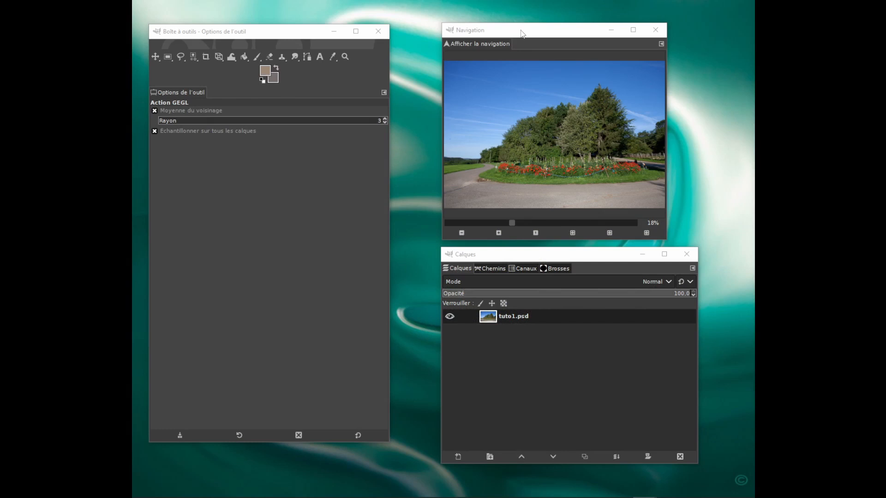
- Move the Navigation window from the second monitor onto the image editor, beside the photo
drag(521, 31, 867, 139)
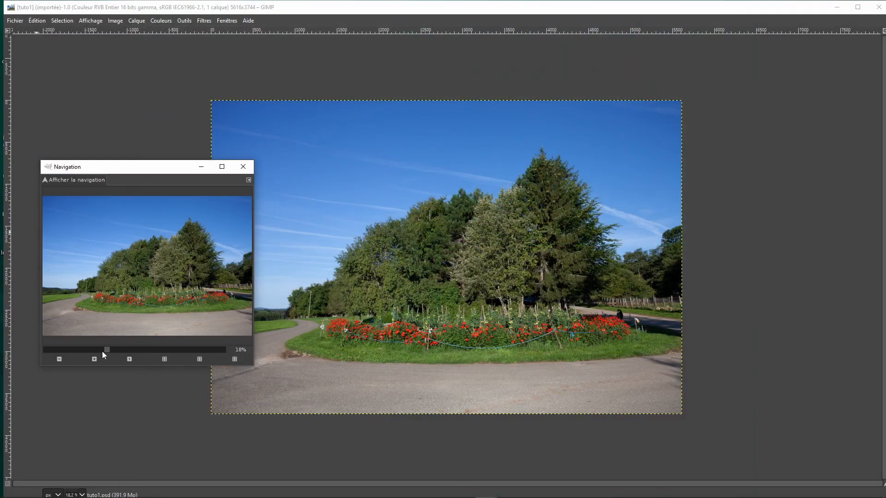
- Zoom the photo in and out with the Navigation window, enlarge it to 67% and shift the view towards the flower bed
click(94, 360)
click(94, 361)
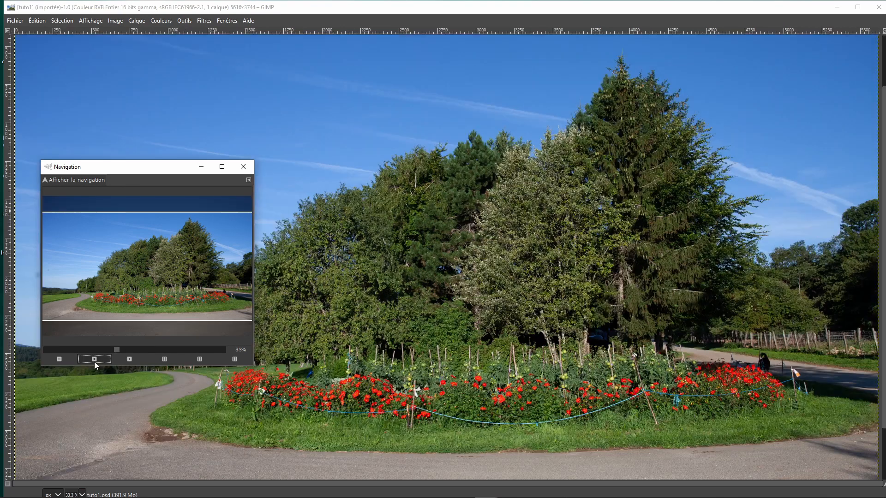
click(59, 359)
click(59, 358)
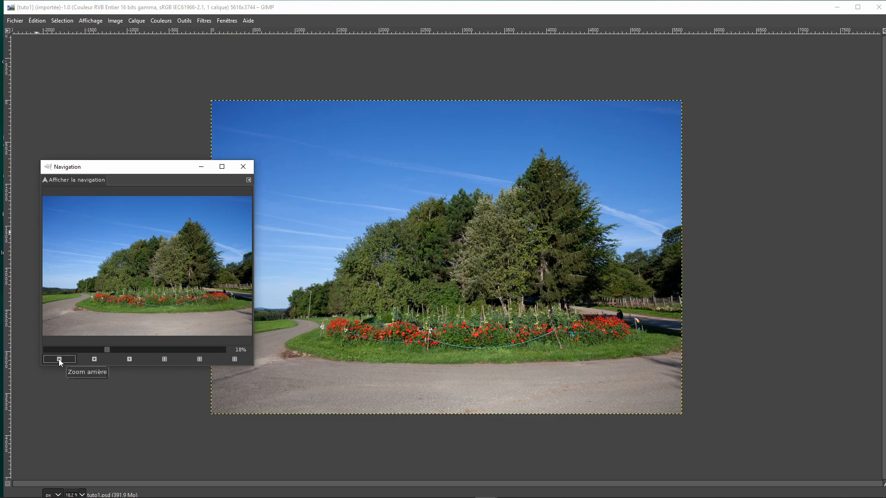
click(94, 359)
click(94, 359)
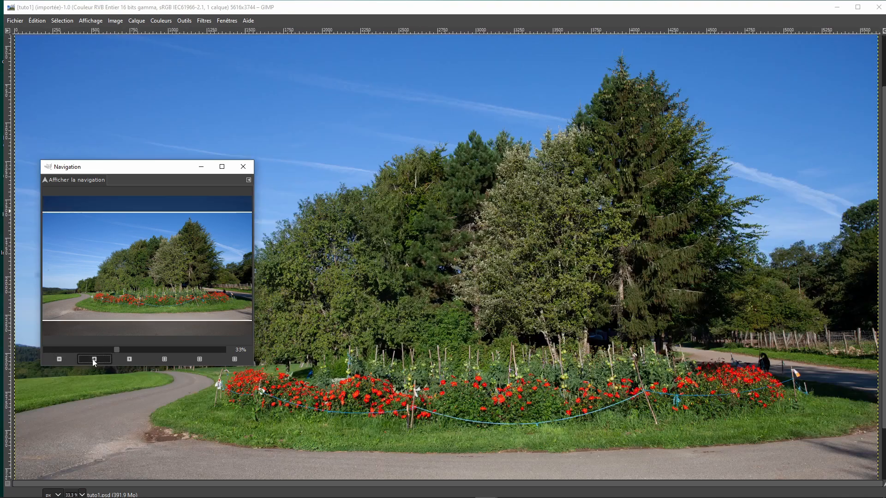
click(94, 359)
click(94, 359)
drag(135, 276, 168, 295)
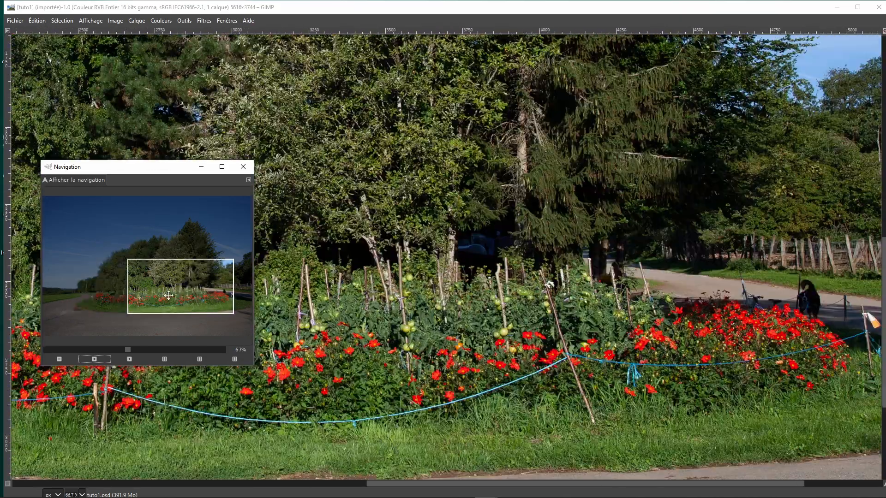
click(97, 357)
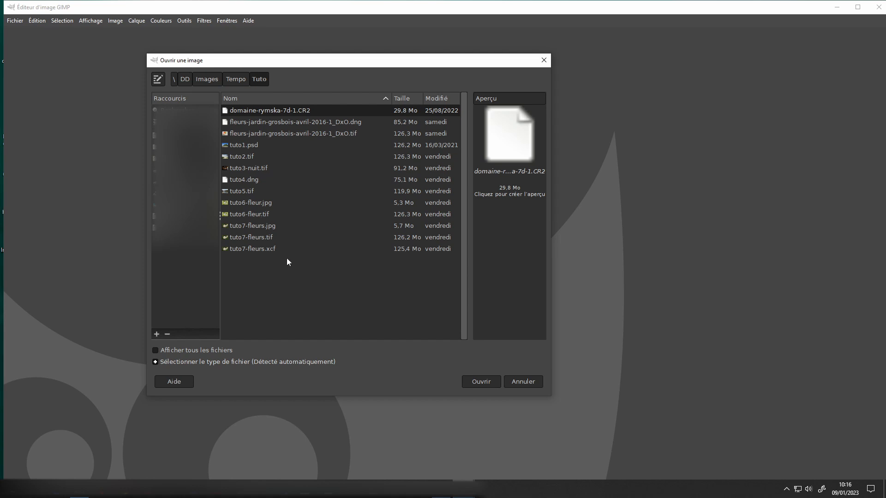
- Open tuto7-fleurs.tif from the Tuto folder, importing both of its pages as layers
click(267, 241)
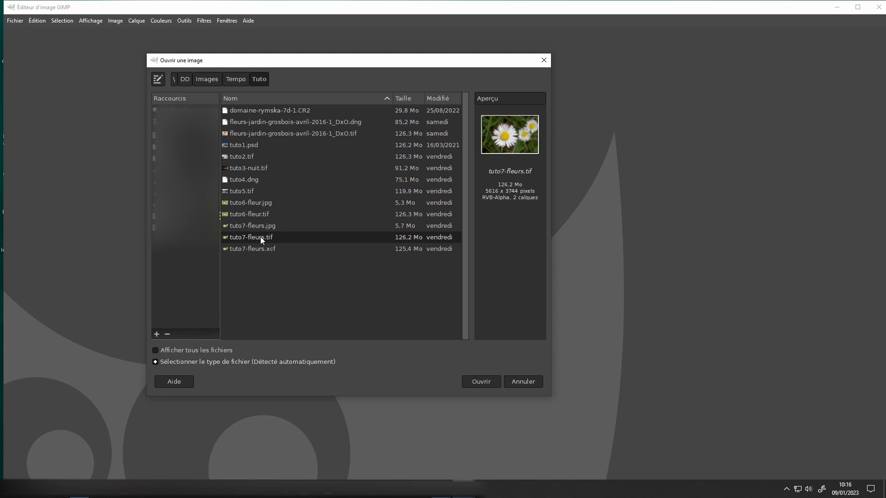
double_click(260, 237)
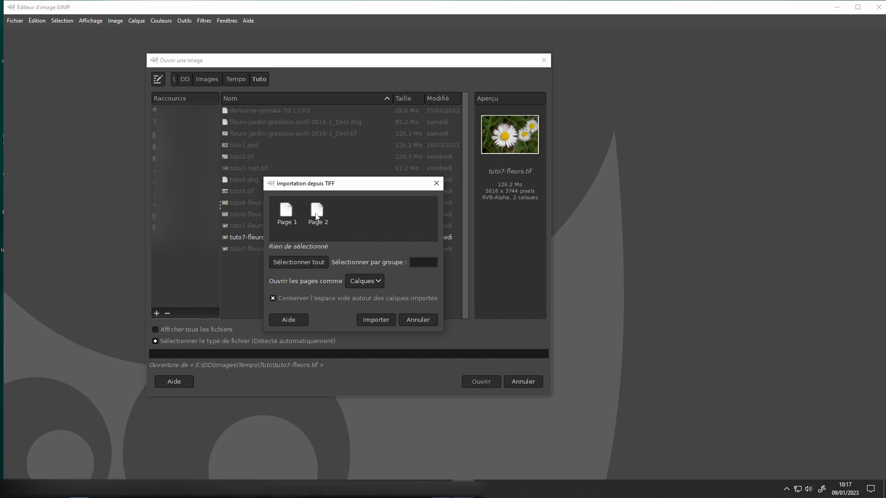
click(302, 260)
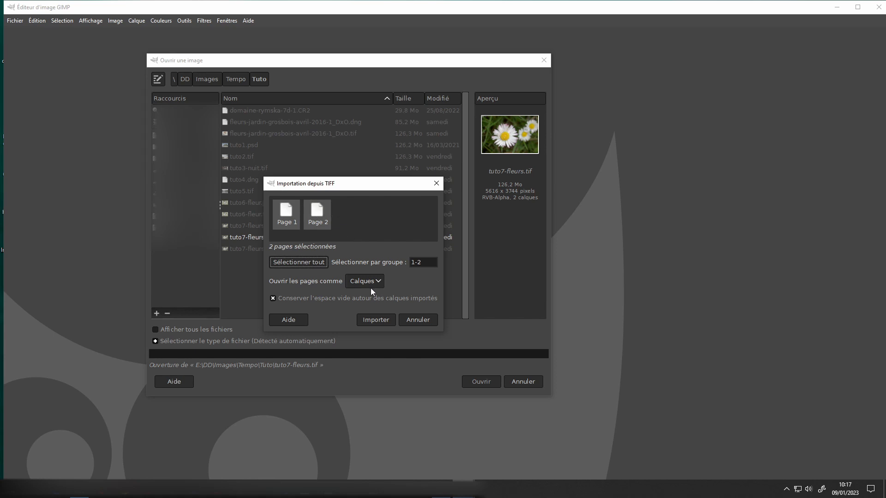
click(381, 321)
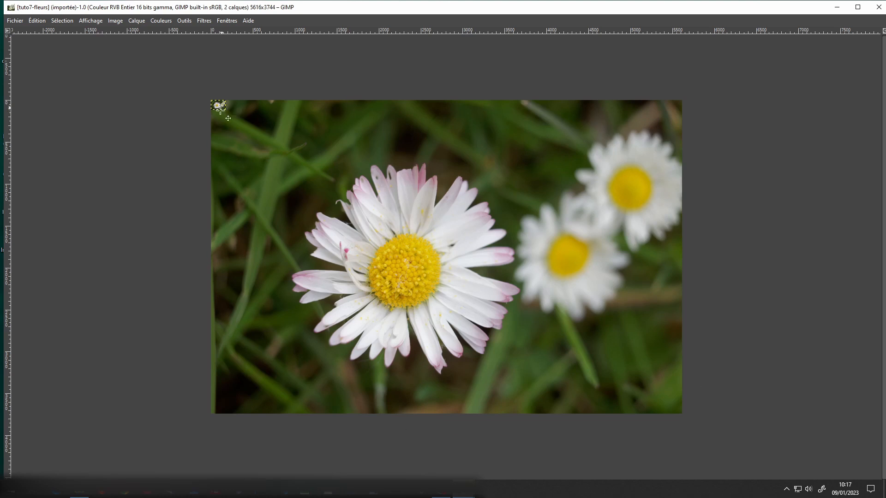
- Bring the Layers window over the image and toggle the visibility of the Arrière-plan and Page 1 layers off and on
drag(0, 288, 171, 267)
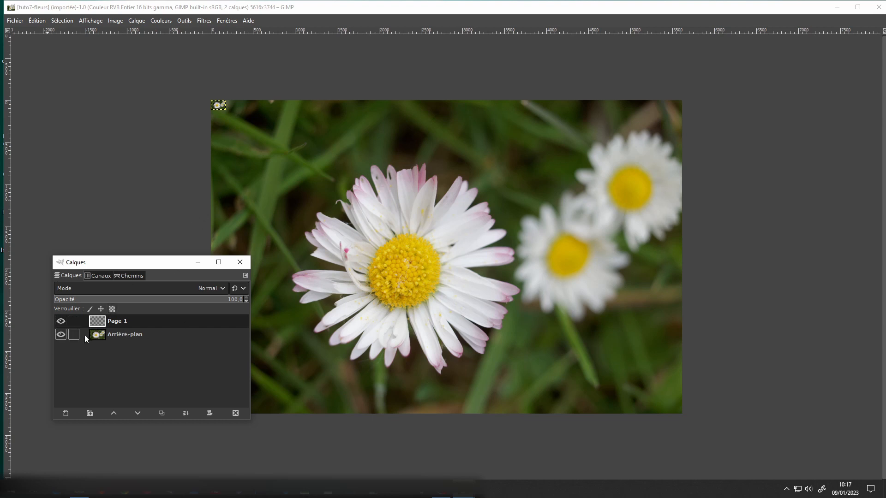
click(60, 334)
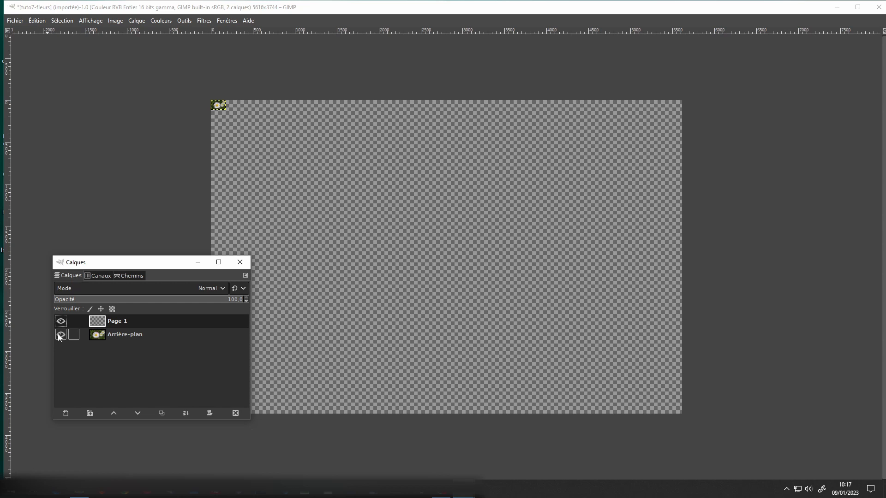
click(60, 334)
click(60, 322)
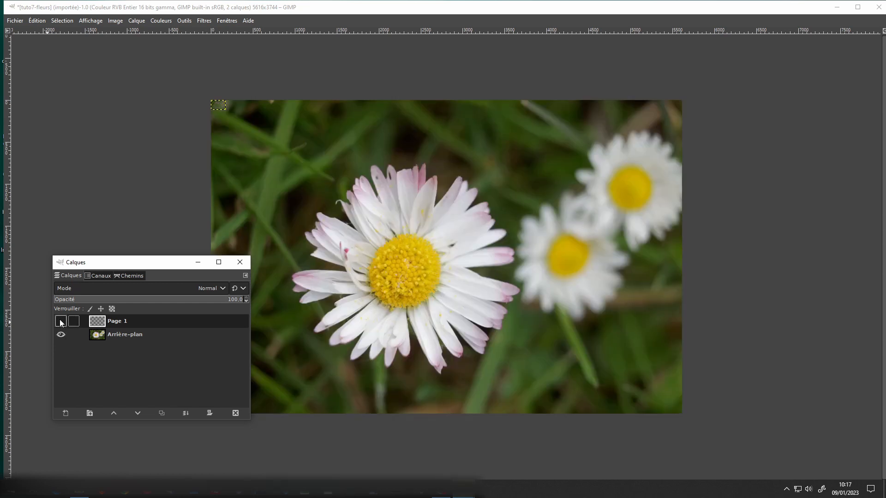
click(60, 322)
- Delete the Page 1 thumbnail layer and move the Layers window higher beside the image
drag(140, 320, 237, 414)
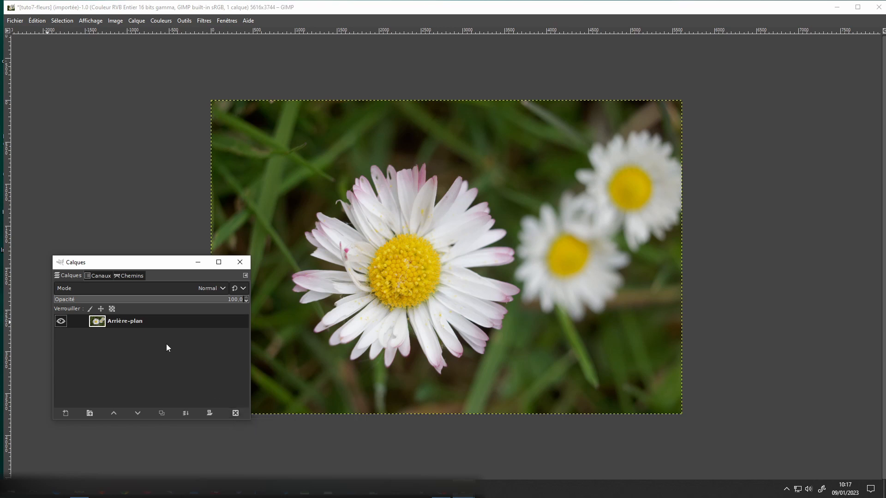
drag(148, 269, 133, 166)
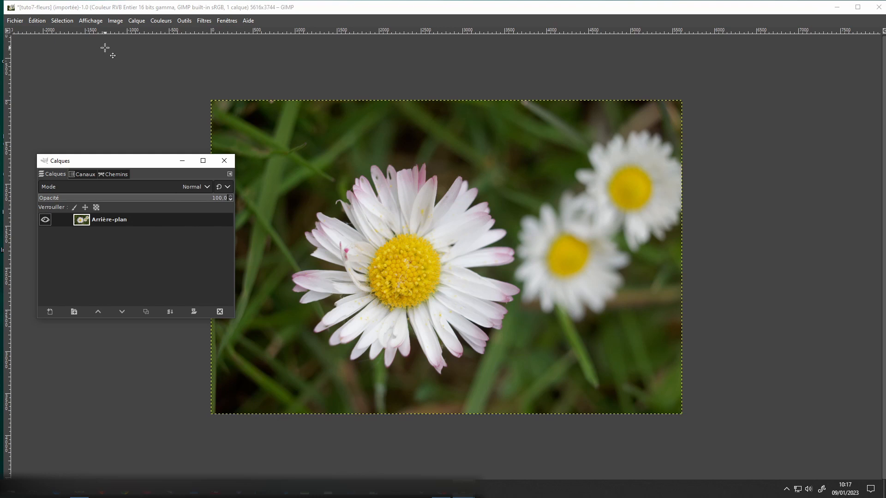
- Save the image as tuto7-fleurs.xcf in the Tuto folder, replacing the existing file
click(15, 21)
click(15, 23)
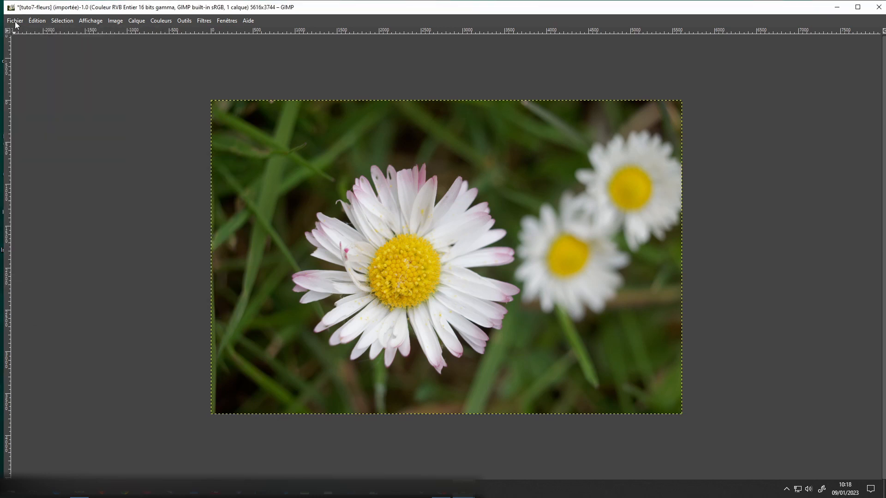
click(15, 22)
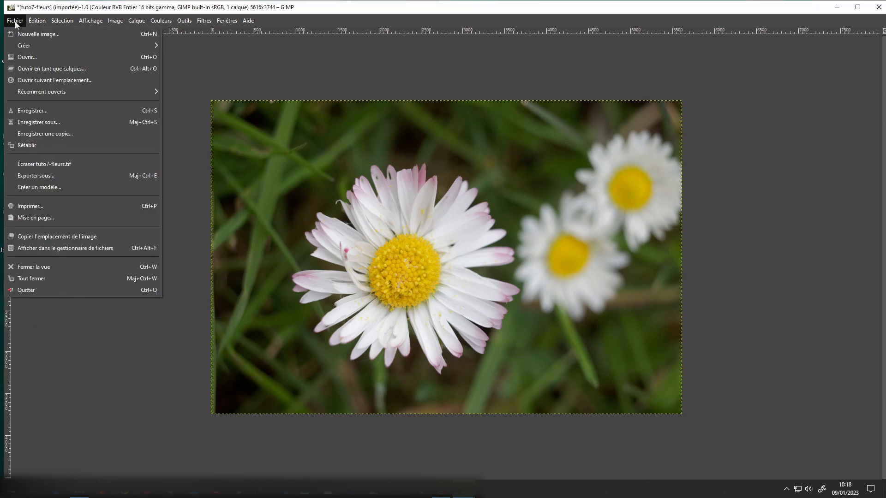
click(43, 111)
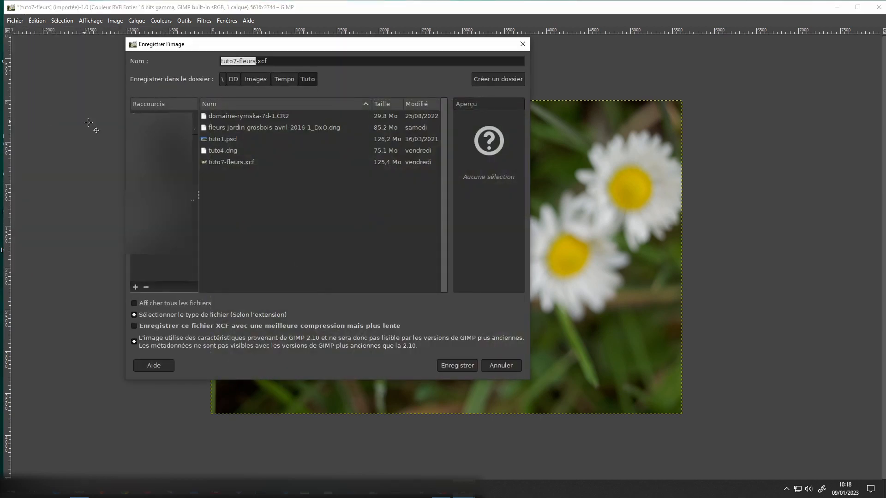
click(274, 61)
drag(274, 61, 257, 61)
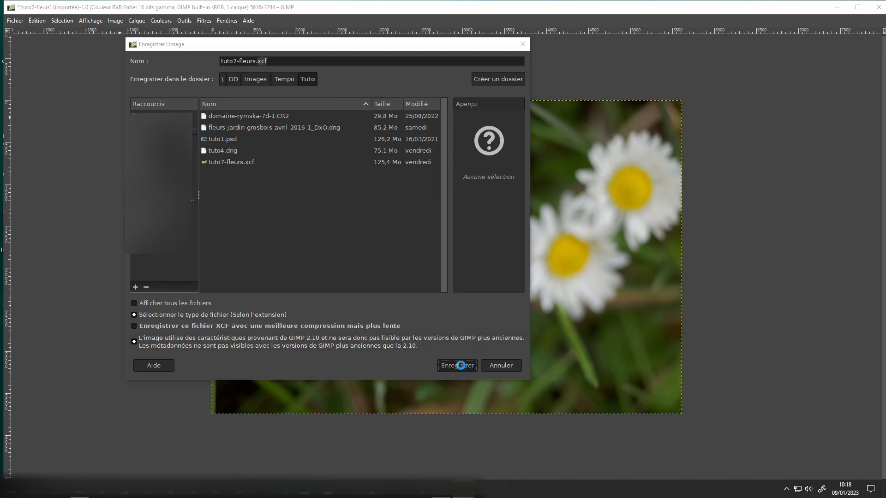
click(457, 365)
click(378, 251)
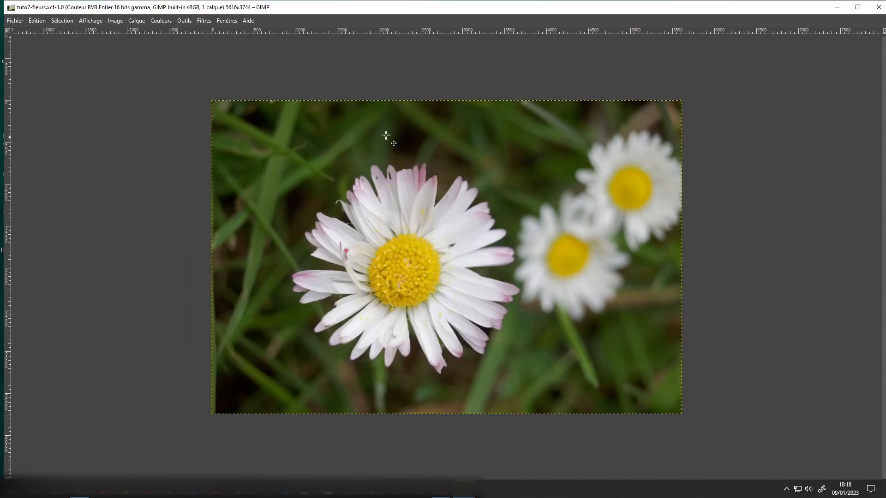
- Start exporting the image to the Tuto folder and choose Image JPEG as the file type
click(17, 21)
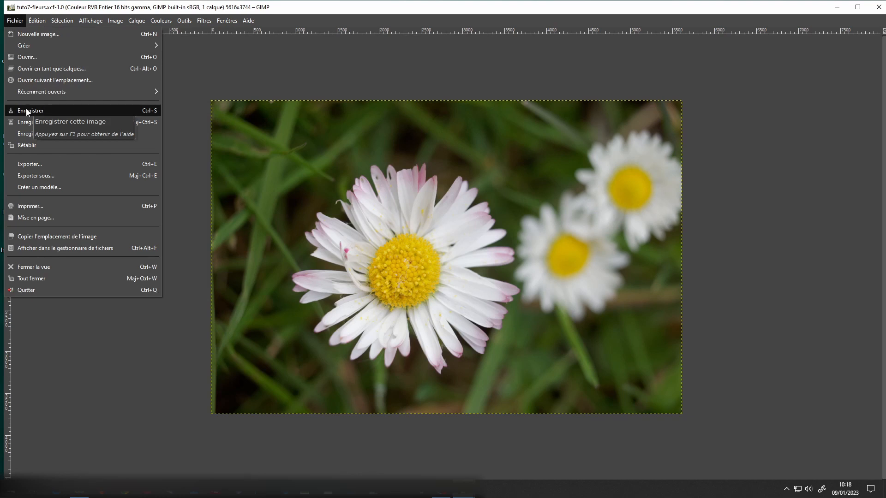
click(104, 165)
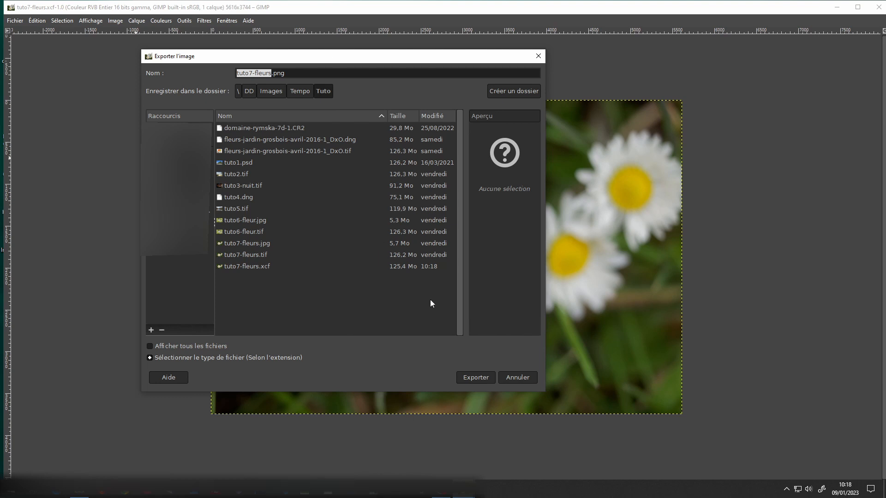
click(233, 357)
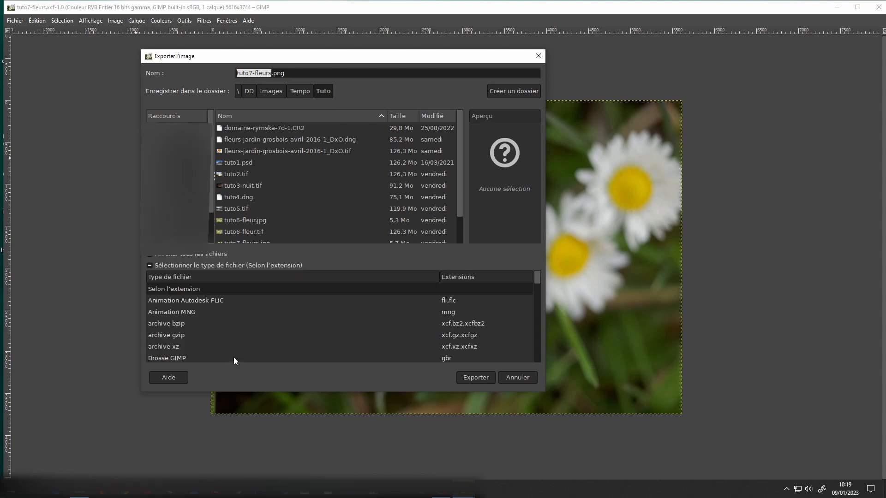
scroll(501, 301, down, 3)
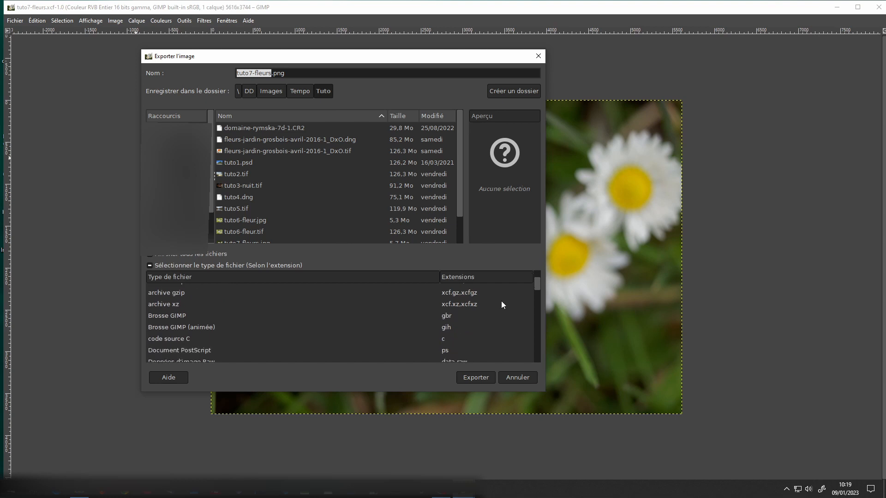
scroll(501, 300, down, 3)
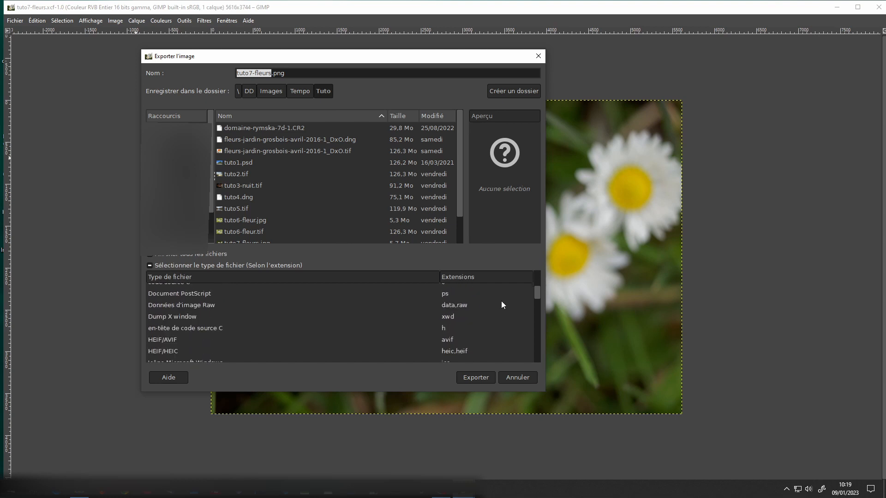
scroll(501, 301, down, 3)
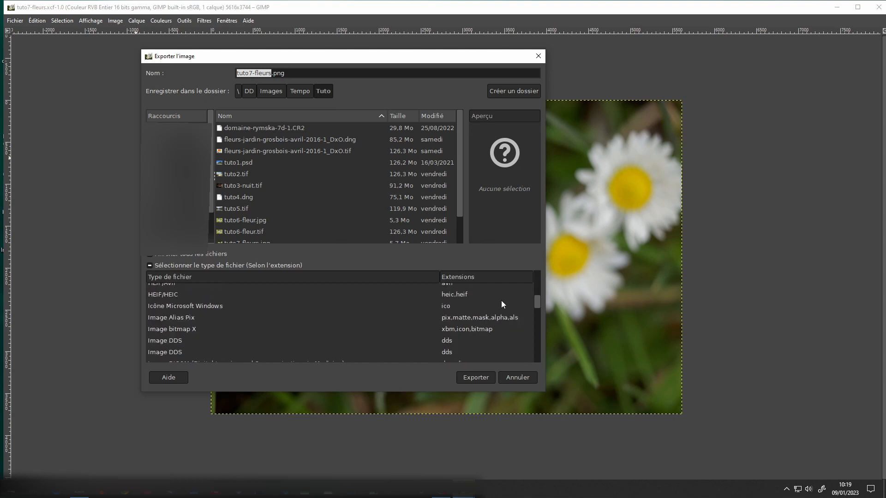
scroll(498, 302, down, 1)
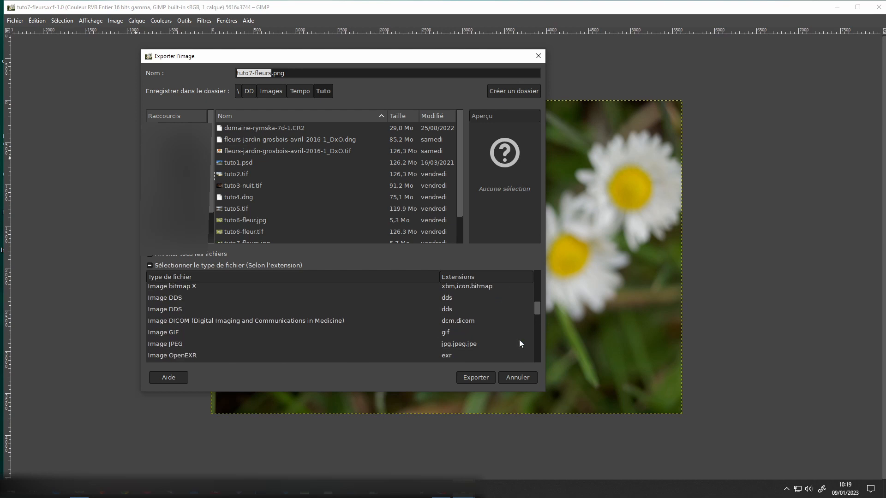
click(456, 343)
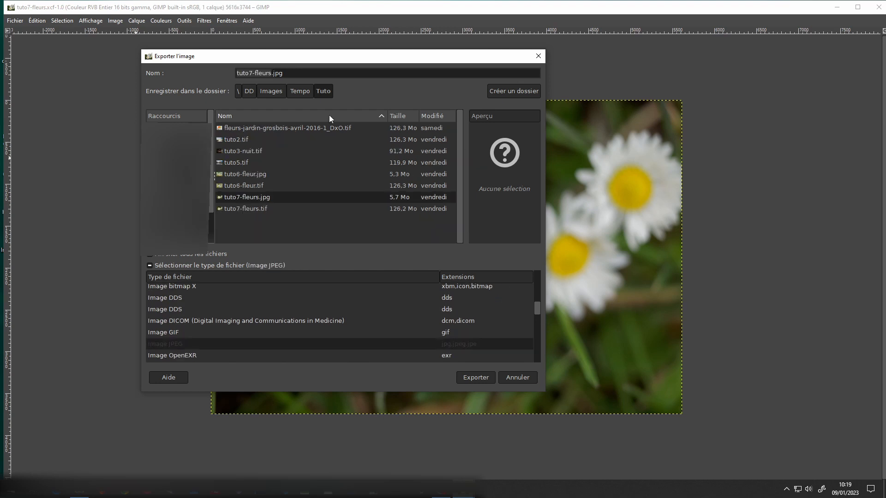
- Export over the existing tuto7-fleurs.jpg at quality 90, checking the advanced JPEG options and leaving them as they are
click(470, 377)
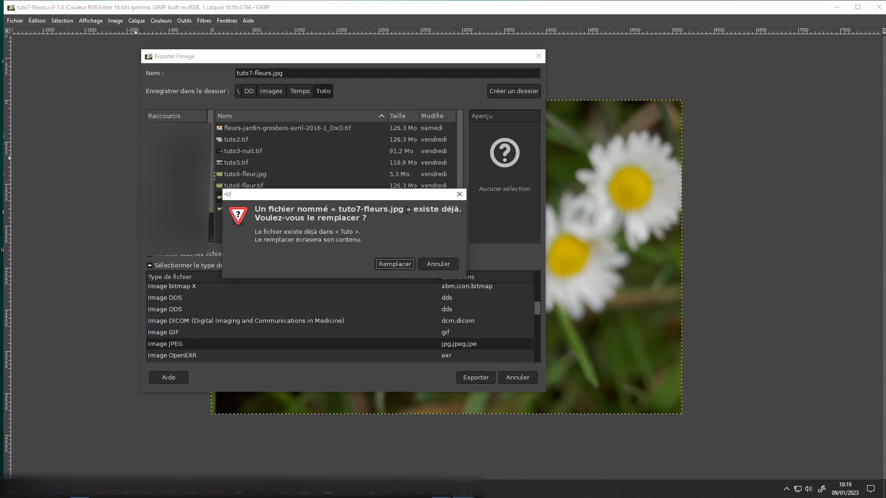
click(396, 265)
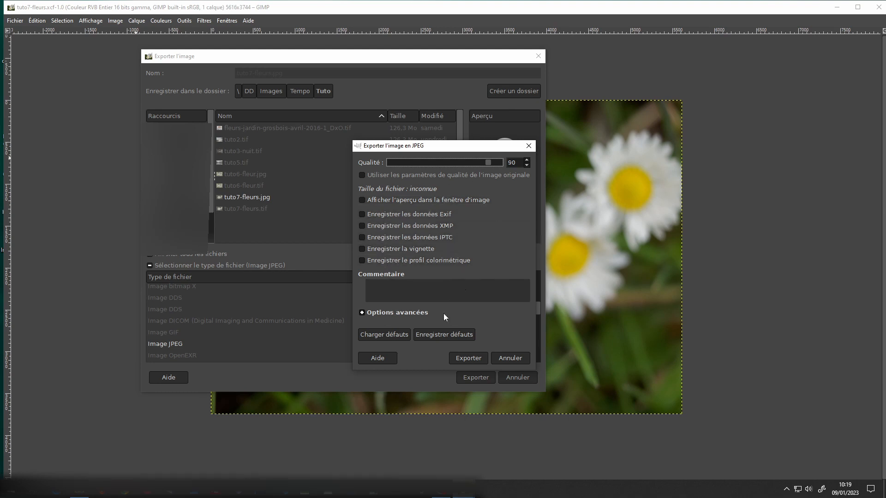
click(371, 314)
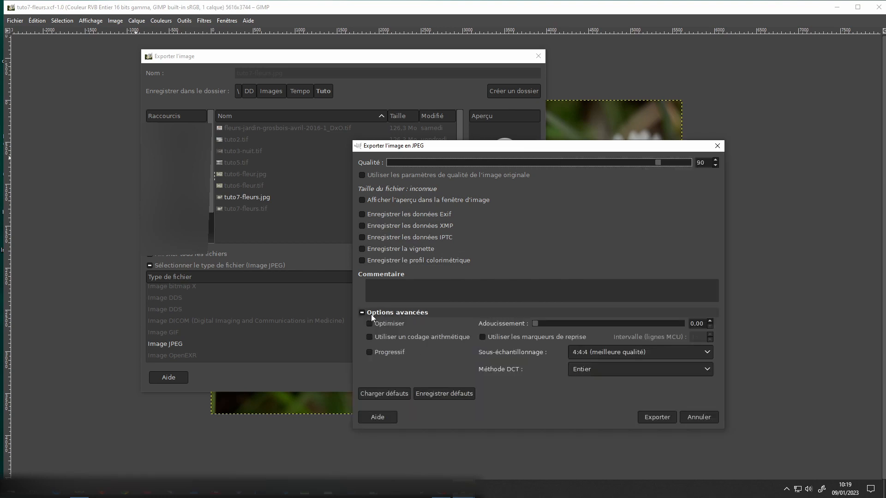
click(371, 314)
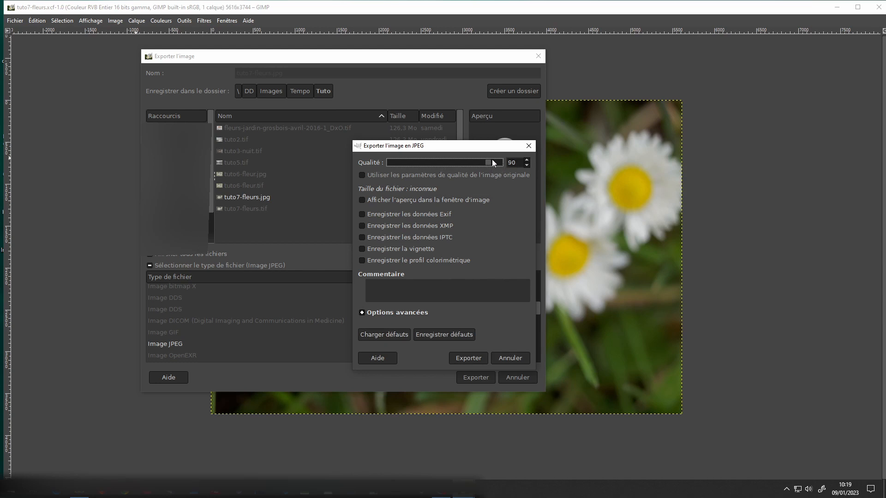
click(476, 360)
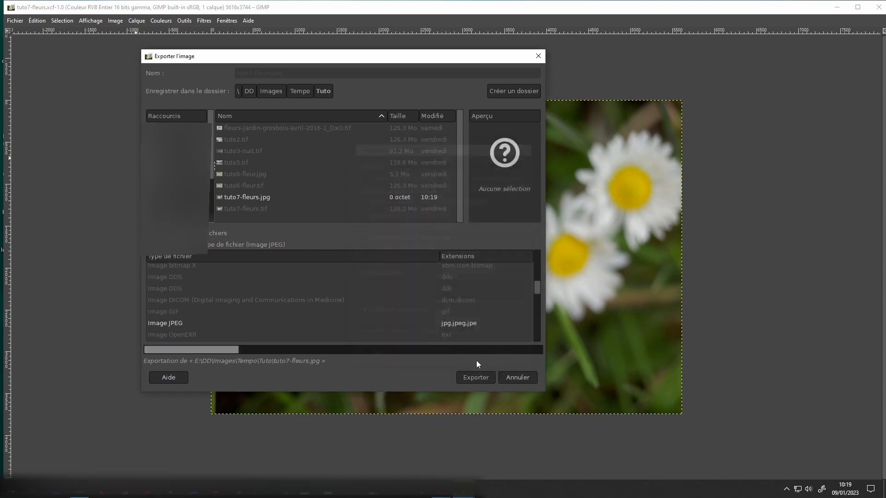